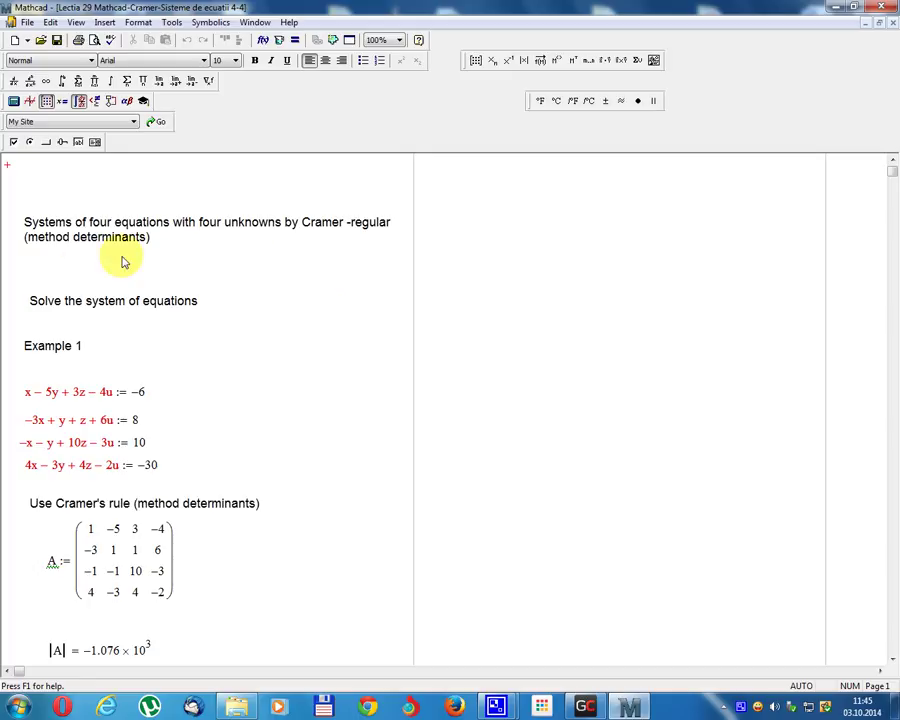
Scroll from the title to Example 1's four equations, matrix A and |A| = −1.076×10³.
scroll(183, 329, down, 1)
scroll(183, 329, down, 4)
scroll(175, 378, down, 3)
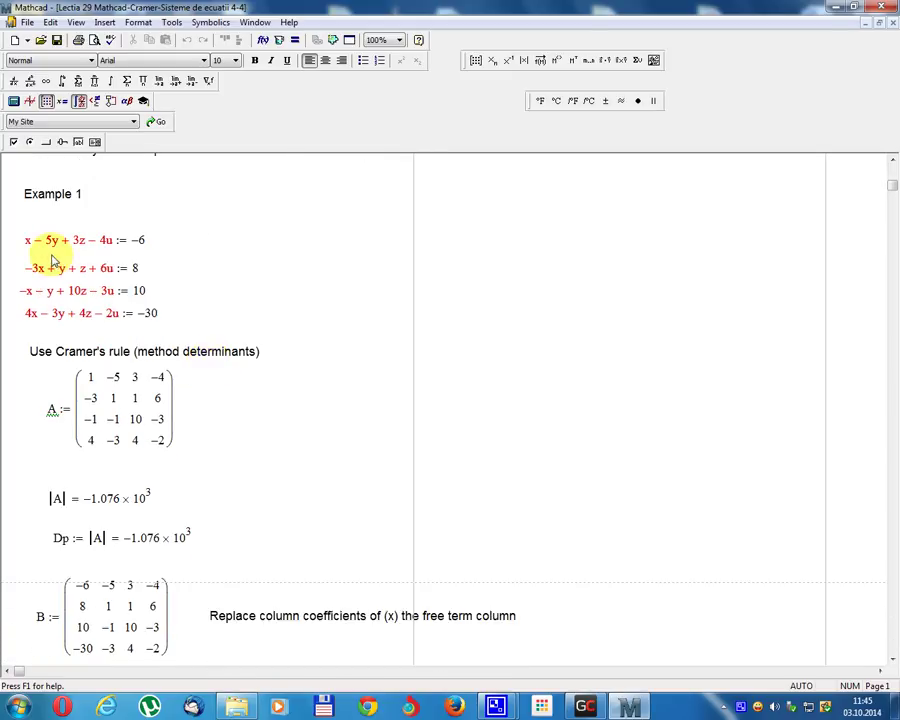
Scroll past Dp to matrix B, with free terms −6, 8, 10, −30 replacing x.
scroll(52, 258, down, 1)
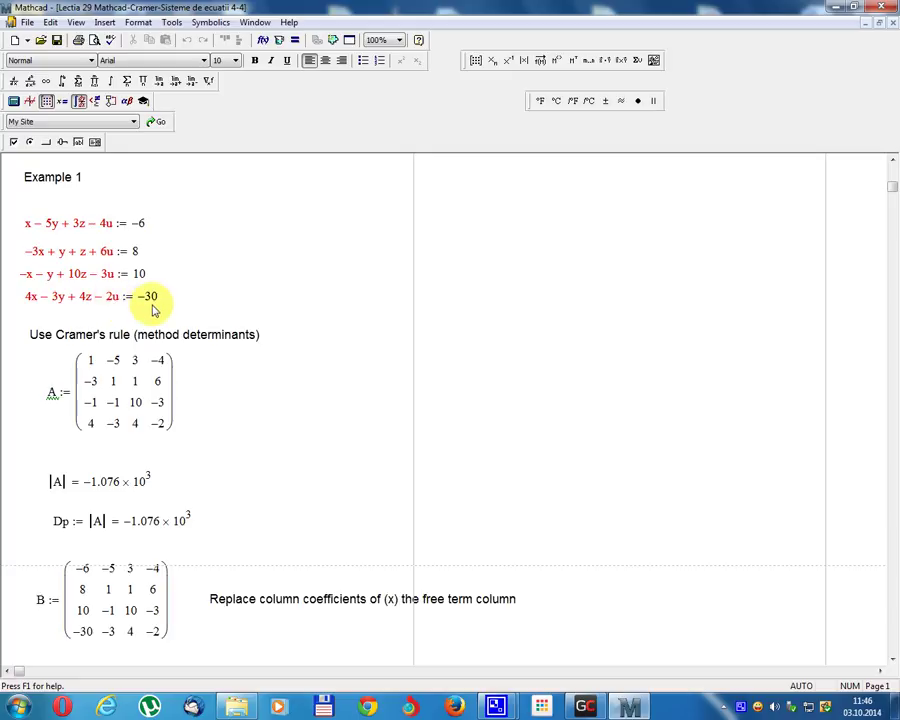
scroll(155, 308, down, 2)
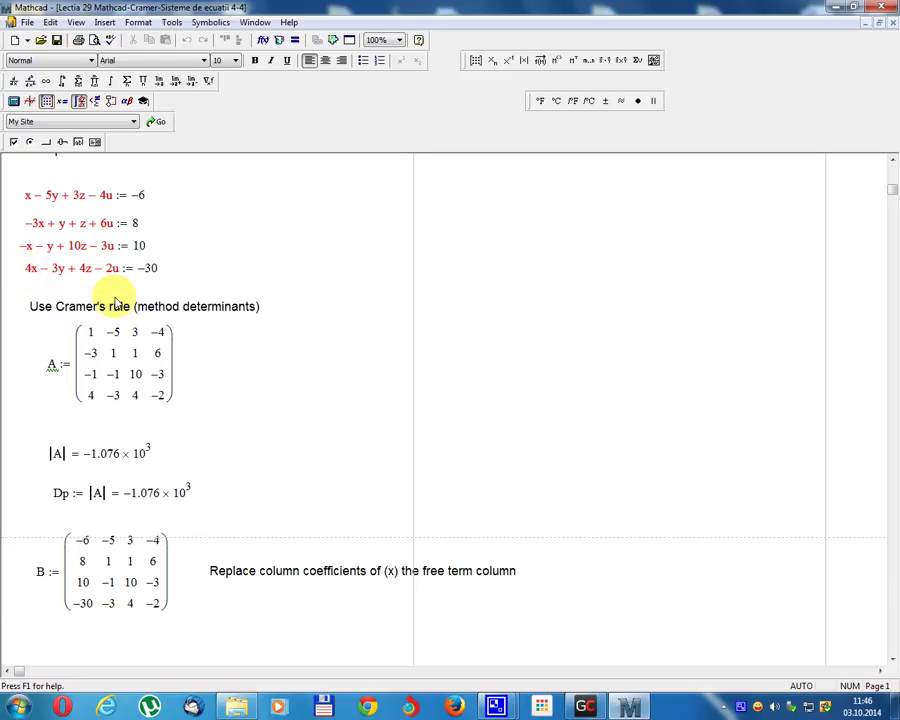
scroll(160, 421, down, 2)
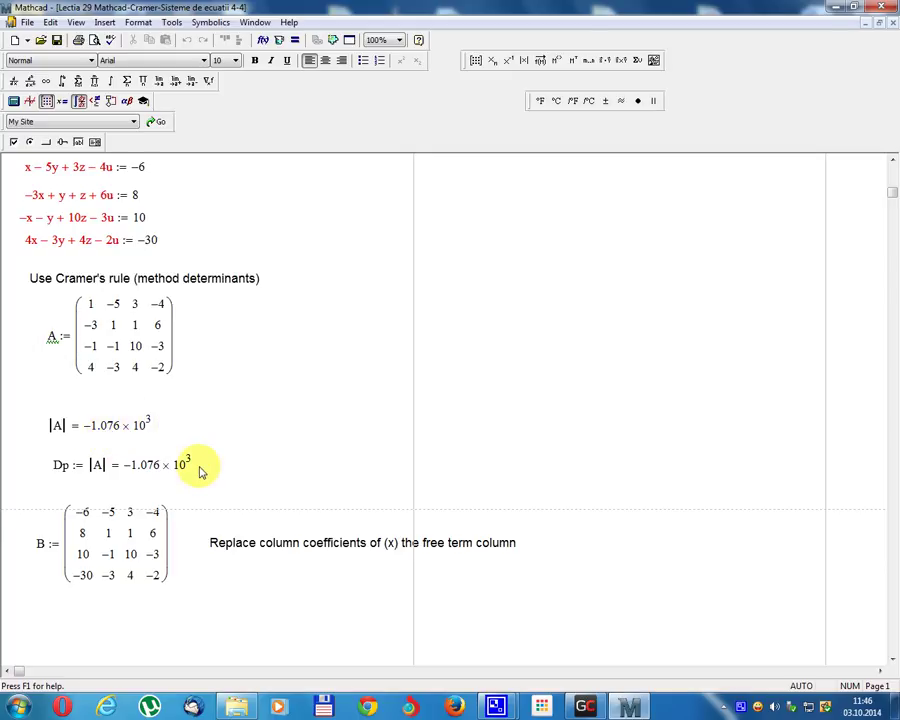
scroll(200, 468, down, 3)
Scroll to |B| = 7.814×10³, x = |B|/|A| = −7.262 and matrix C for y.
scroll(237, 474, down, 1)
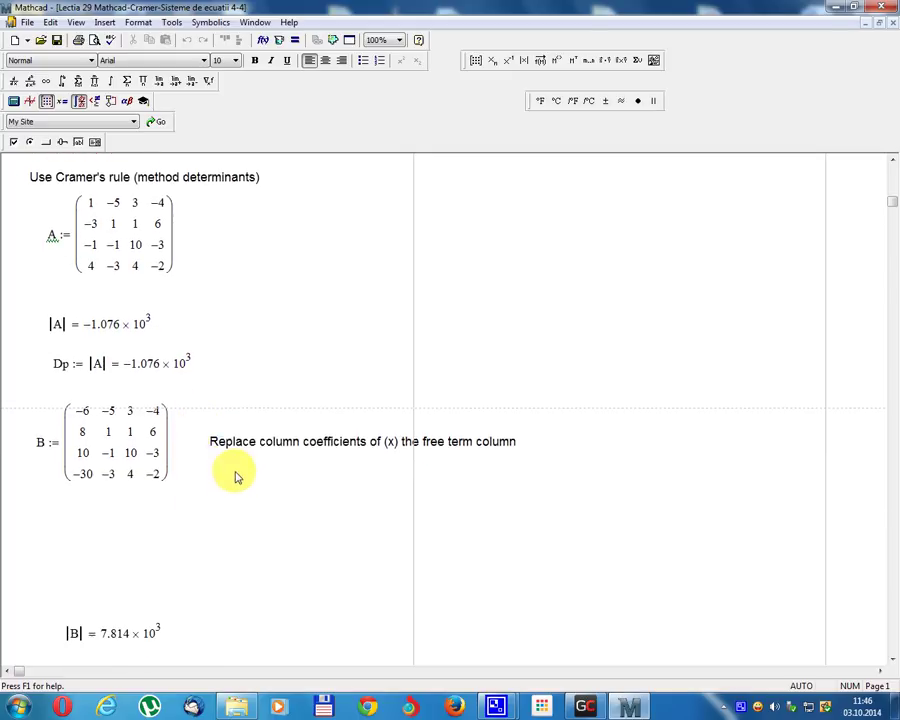
scroll(257, 444, up, 2)
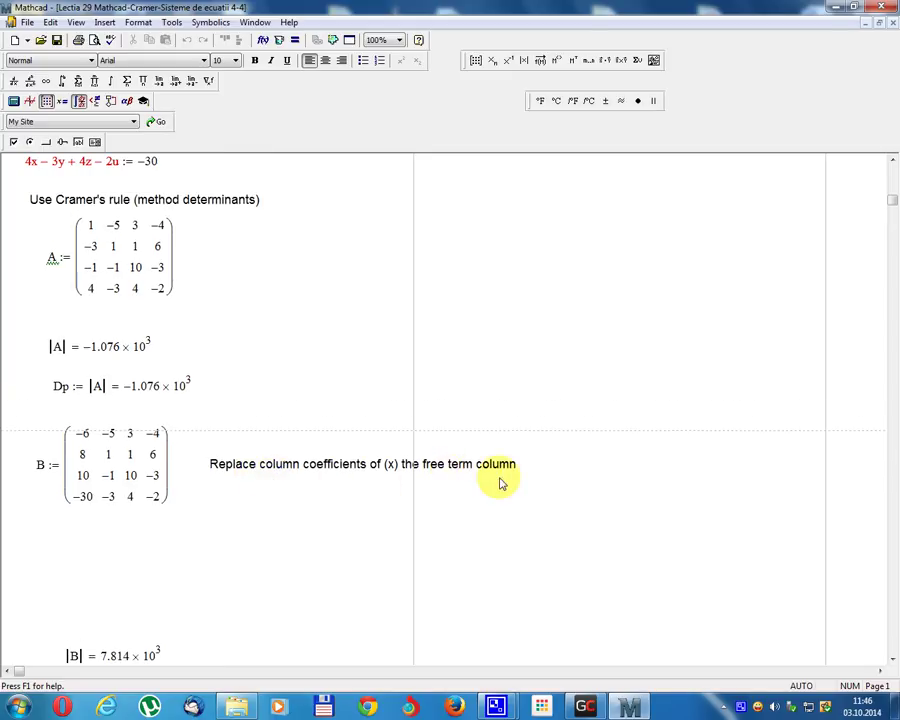
scroll(494, 462, up, 3)
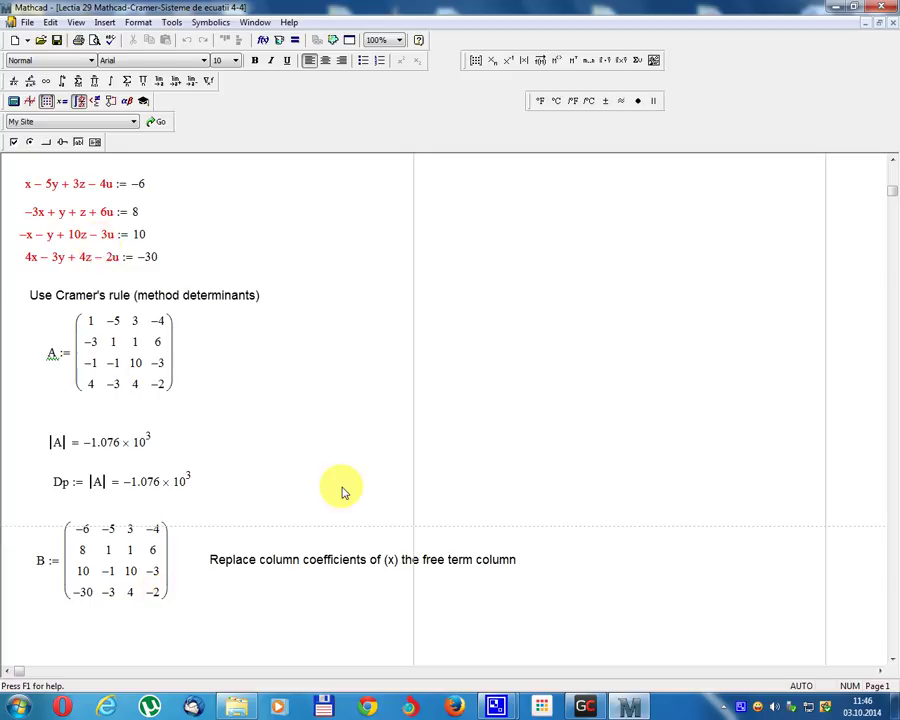
scroll(213, 562, down, 2)
scroll(180, 557, down, 3)
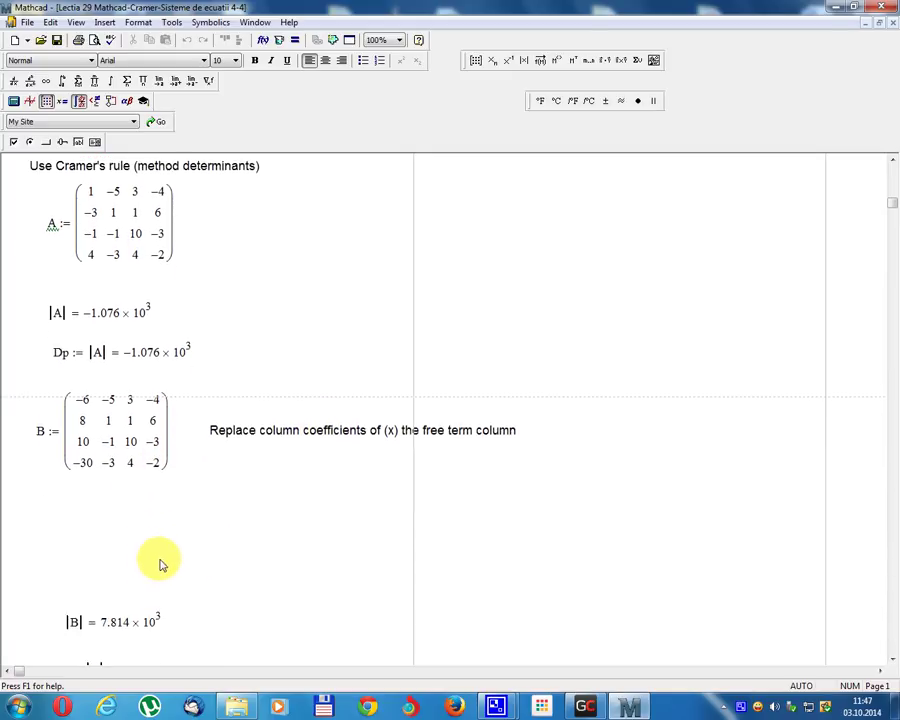
scroll(142, 588, down, 2)
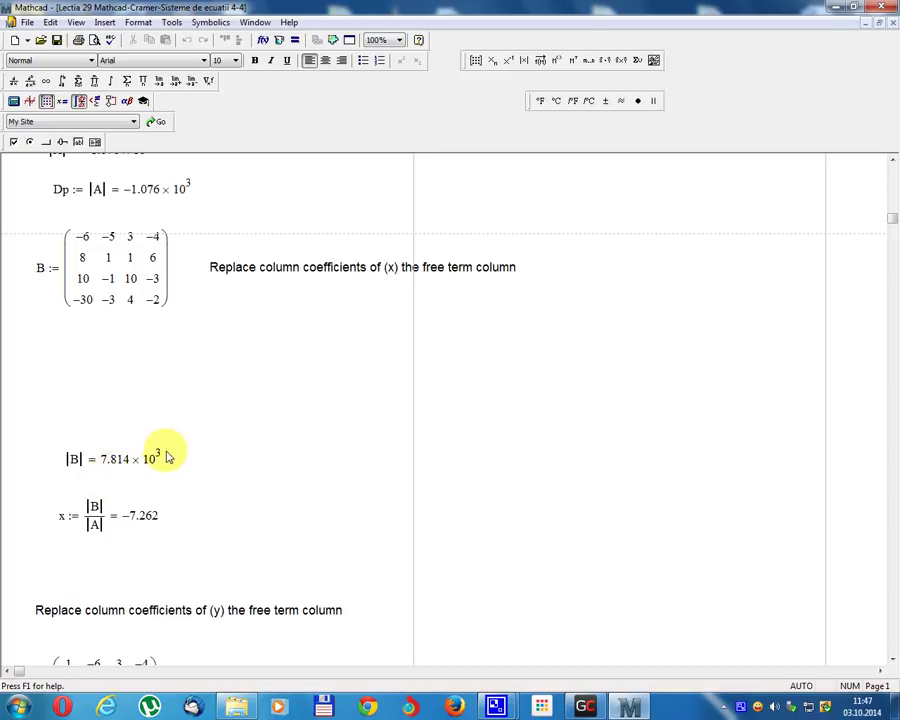
scroll(166, 459, down, 2)
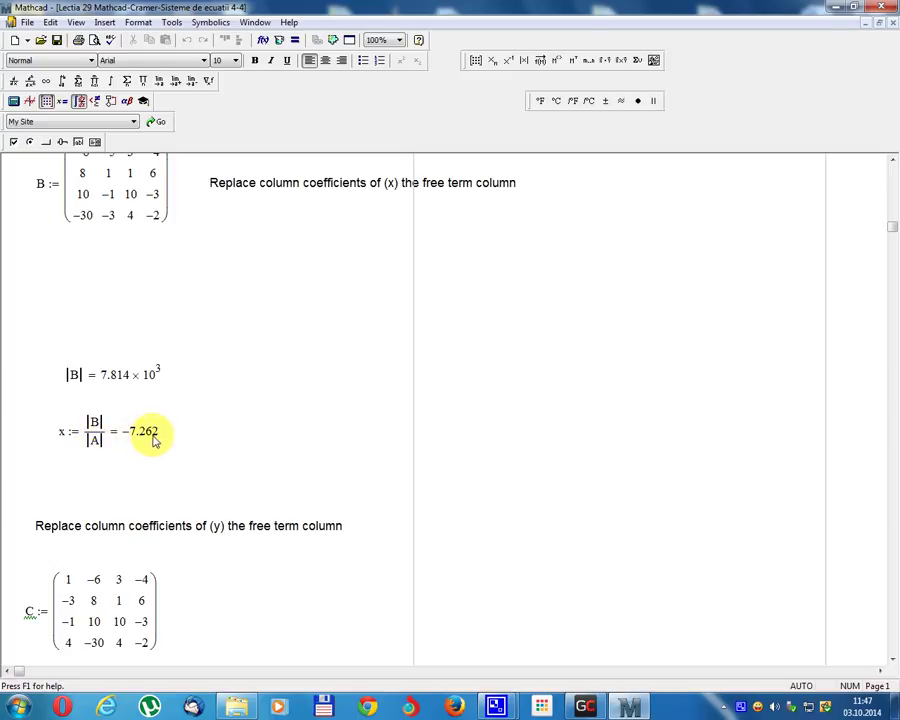
scroll(170, 462, down, 3)
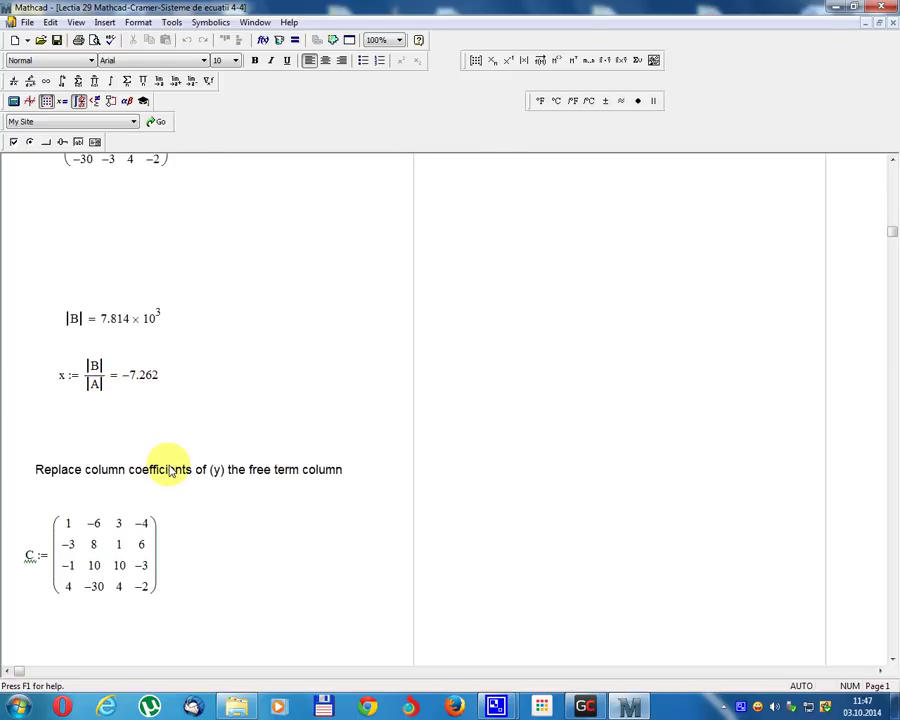
Scroll to y = |C|/|A| = 1.558, matrix T and |T| = 346.
scroll(190, 474, down, 2)
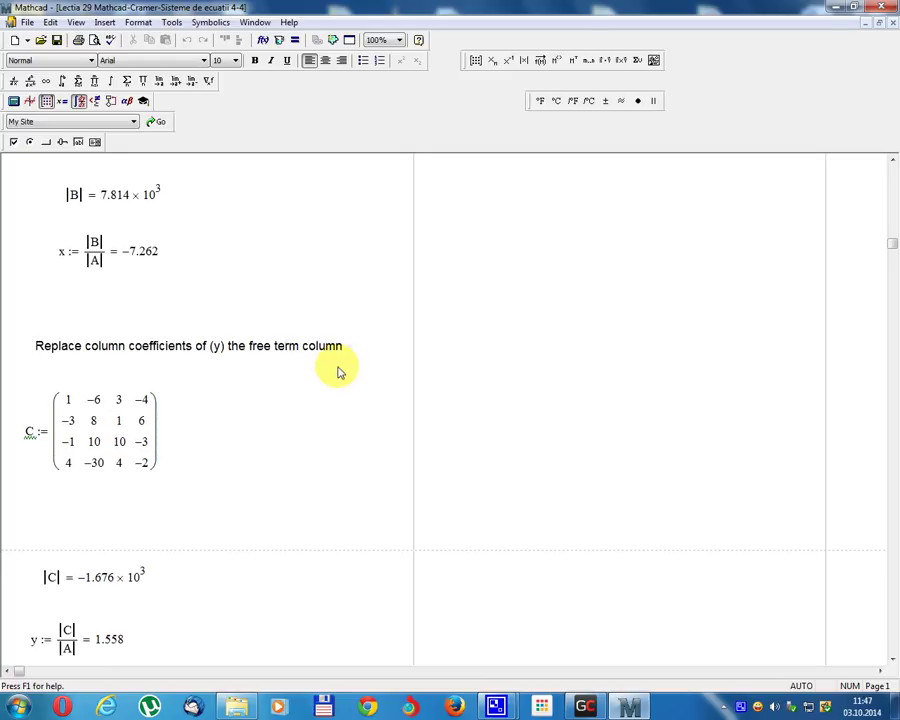
scroll(172, 514, down, 2)
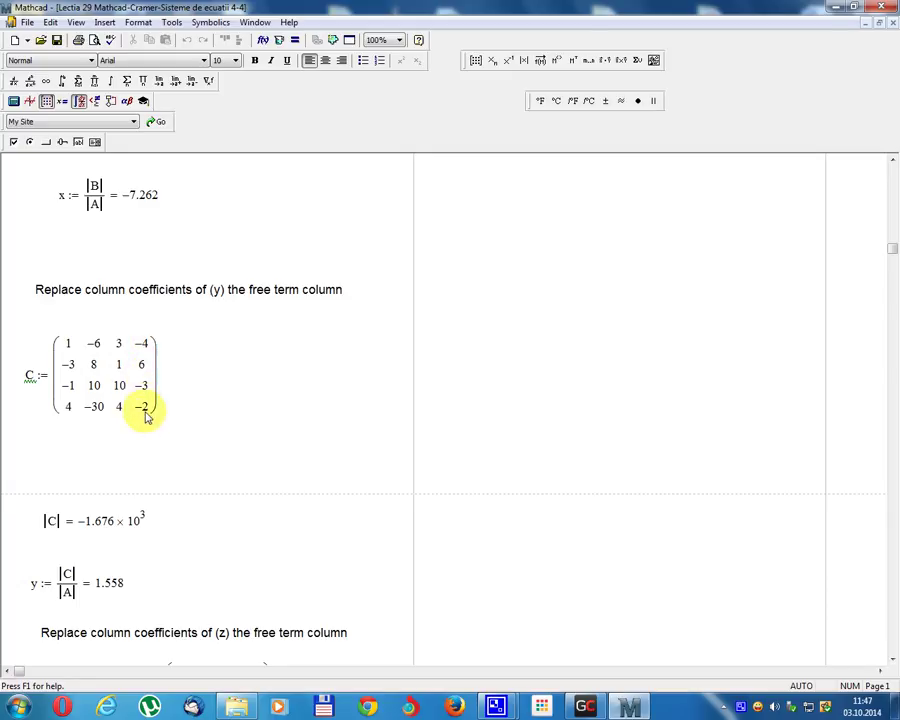
scroll(86, 468, down, 3)
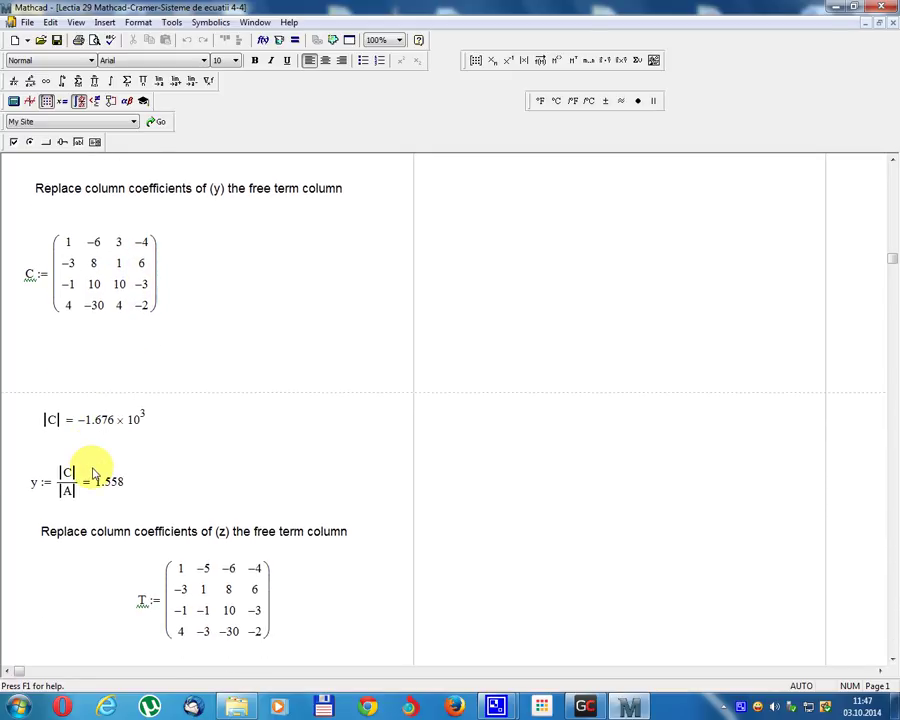
scroll(96, 468, down, 1)
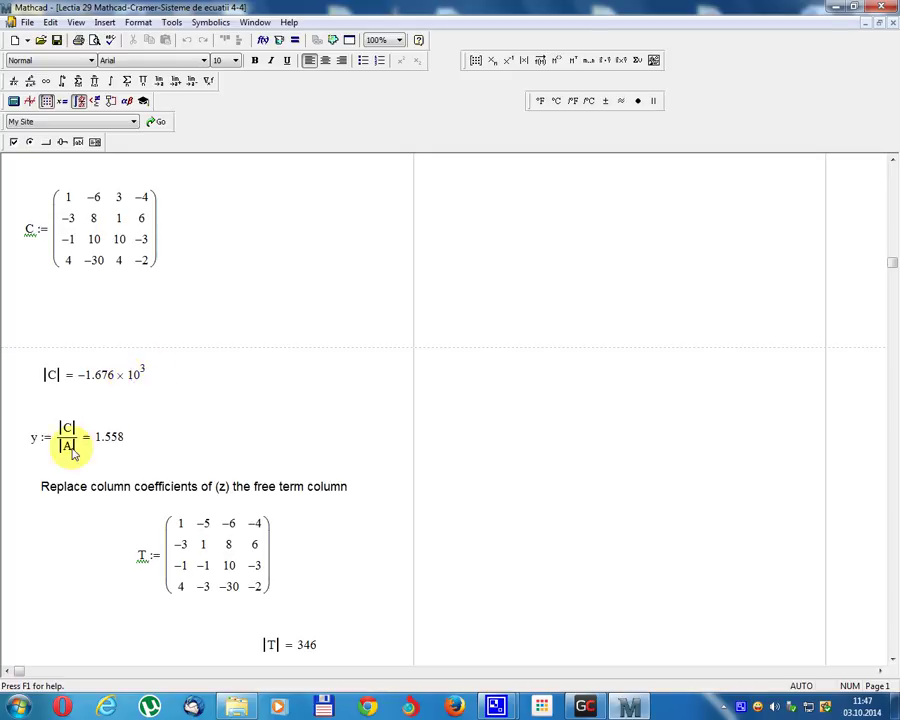
scroll(68, 450, down, 1)
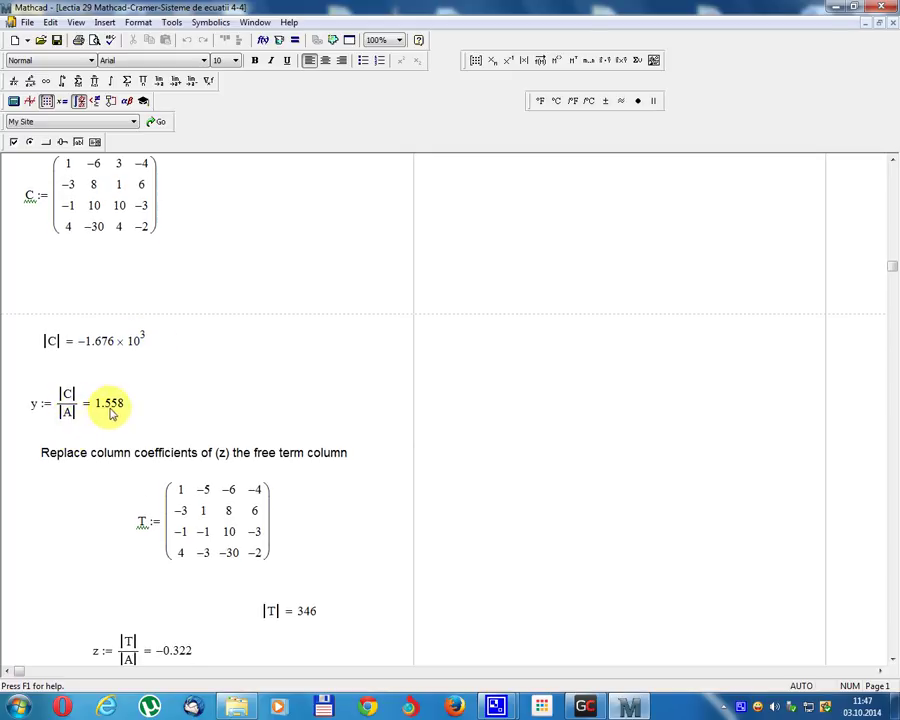
scroll(168, 430, down, 2)
Point out the |A| denominator in z := |T|/|A| = −0.322, then scroll to matrix S.
scroll(165, 516, down, 3)
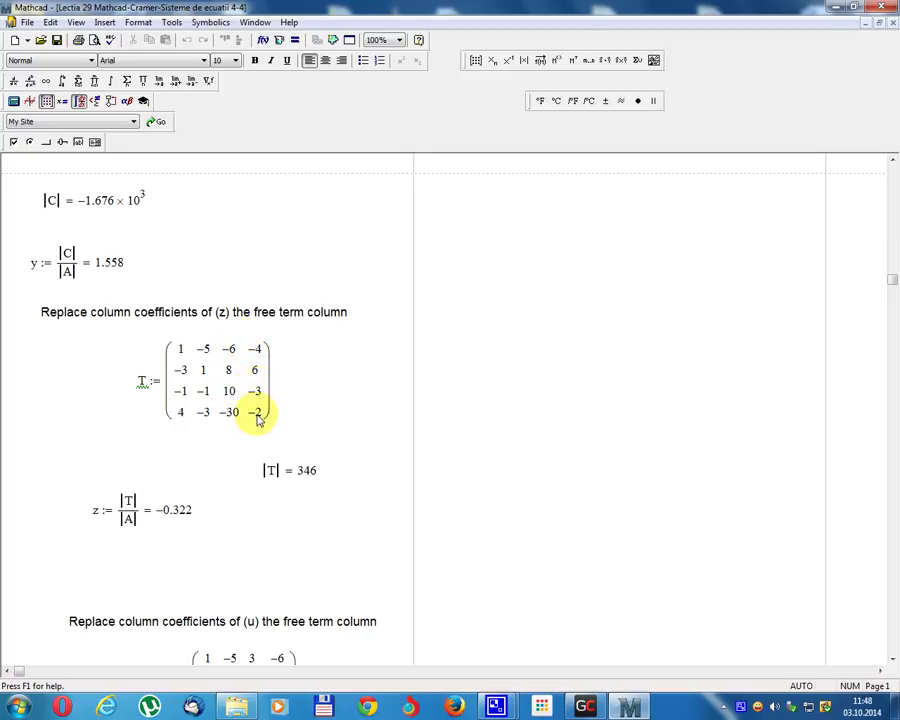
click(125, 530)
click(267, 479)
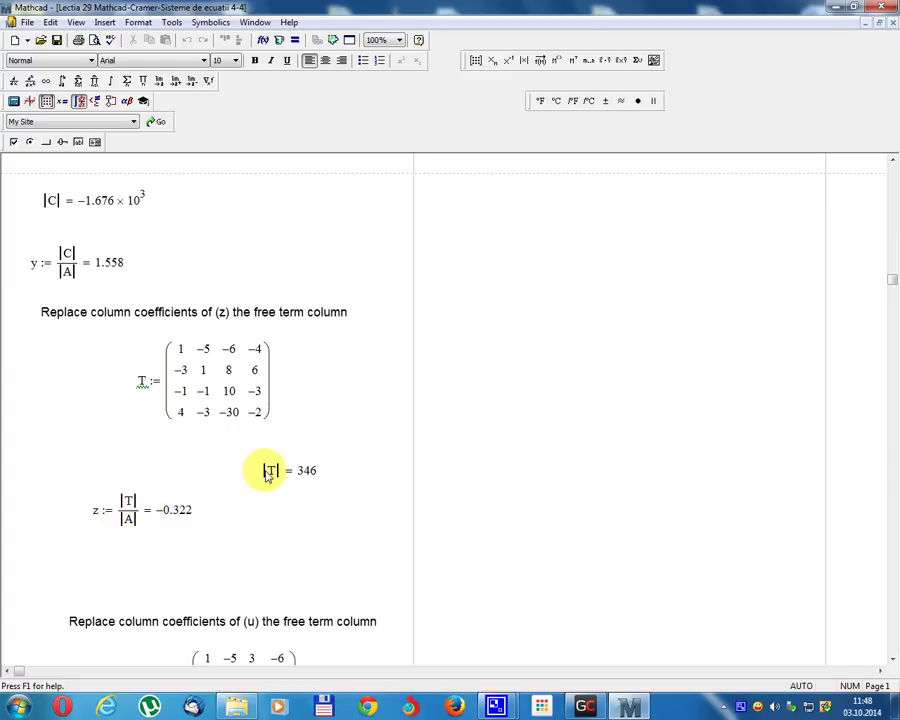
scroll(300, 480, down, 1)
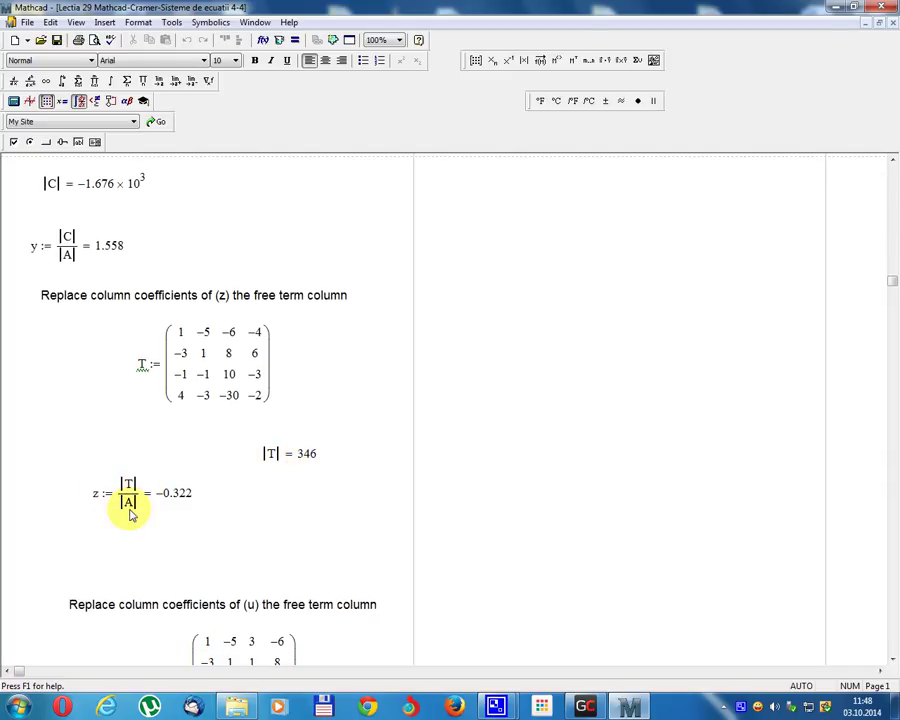
scroll(131, 512, down, 4)
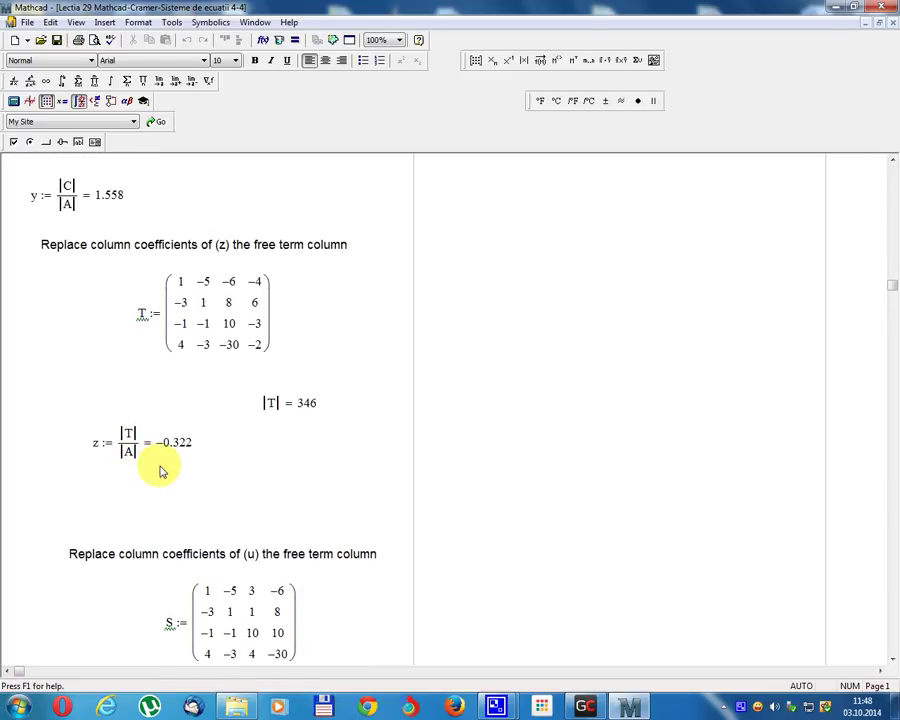
Scroll past |S| = 2.694×10³ and u = −2.504 to Method Two's matrices A and D.
scroll(234, 440, down, 3)
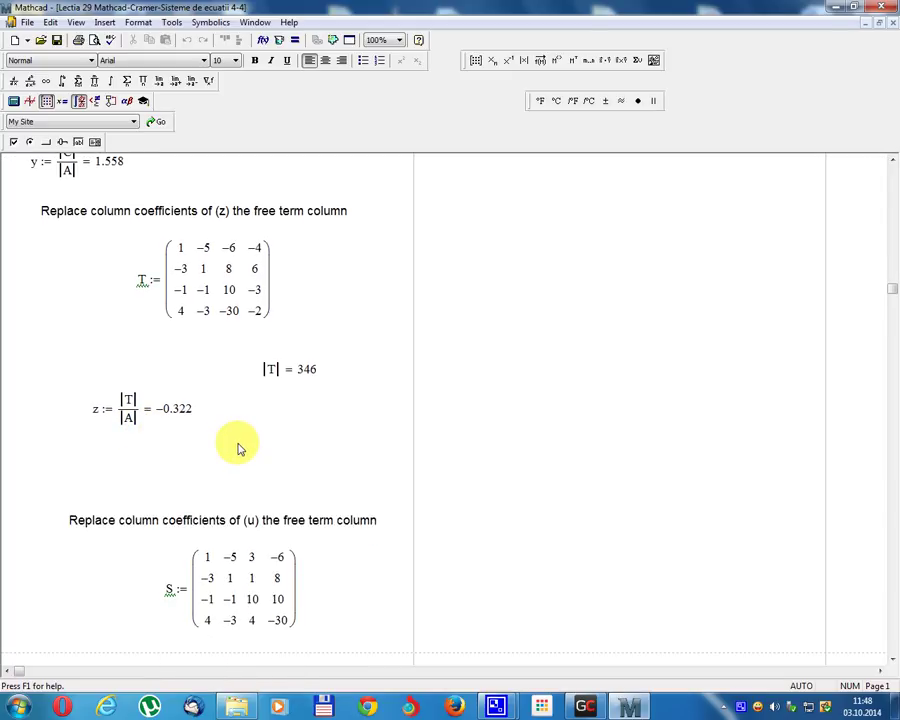
scroll(237, 459, down, 3)
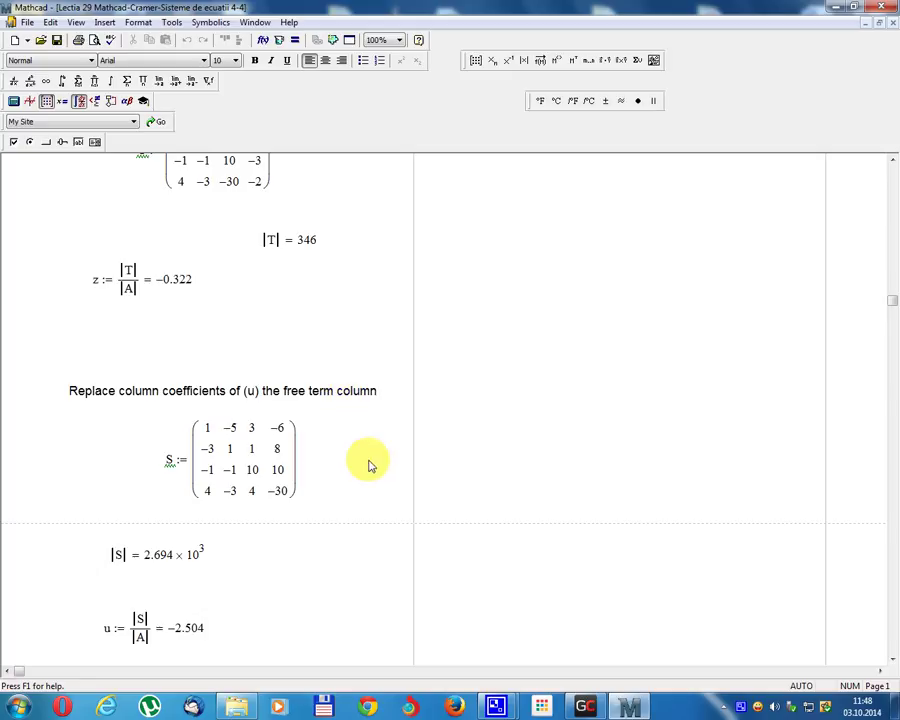
scroll(360, 462, down, 3)
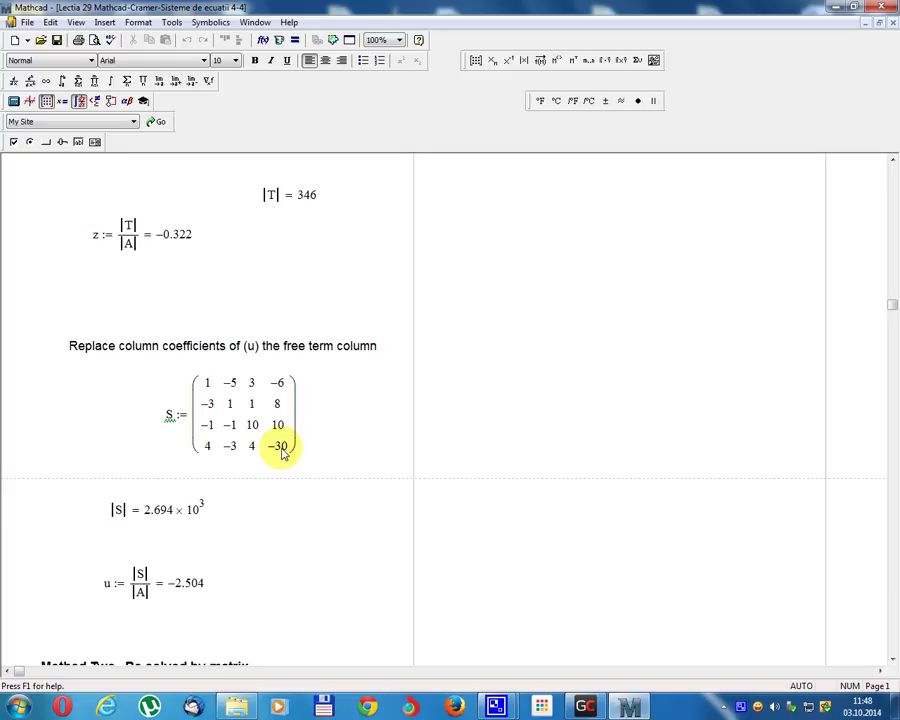
scroll(281, 448, down, 5)
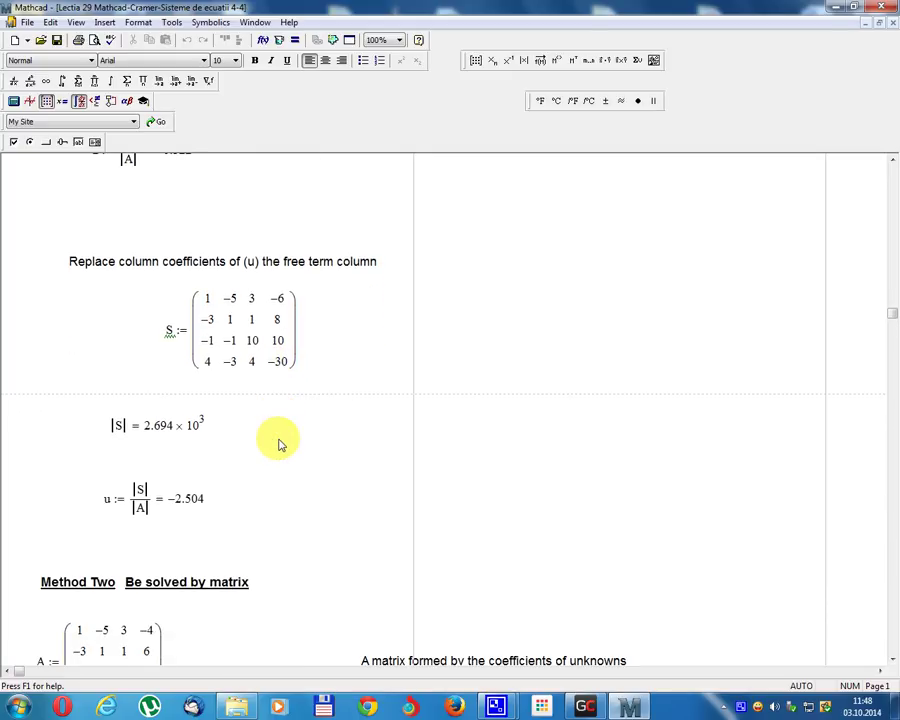
scroll(278, 443, down, 1)
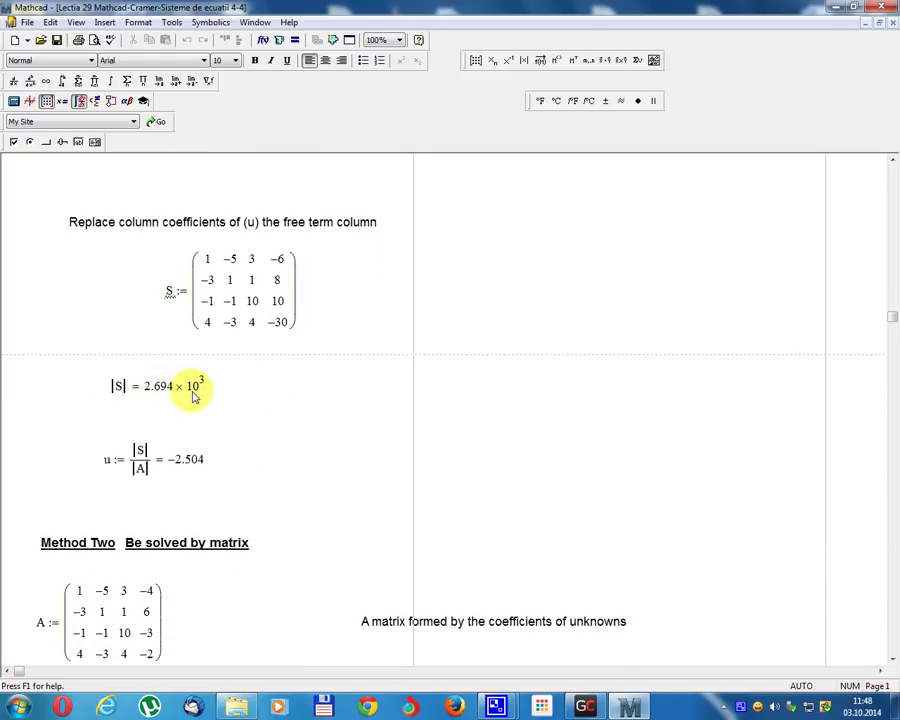
scroll(142, 428, down, 3)
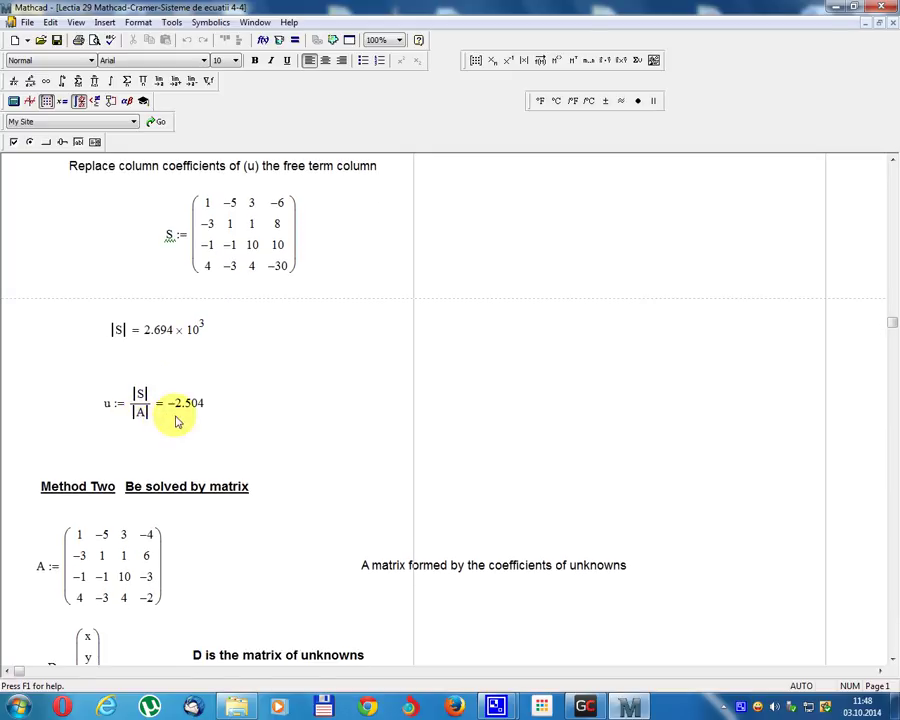
scroll(187, 412, down, 1)
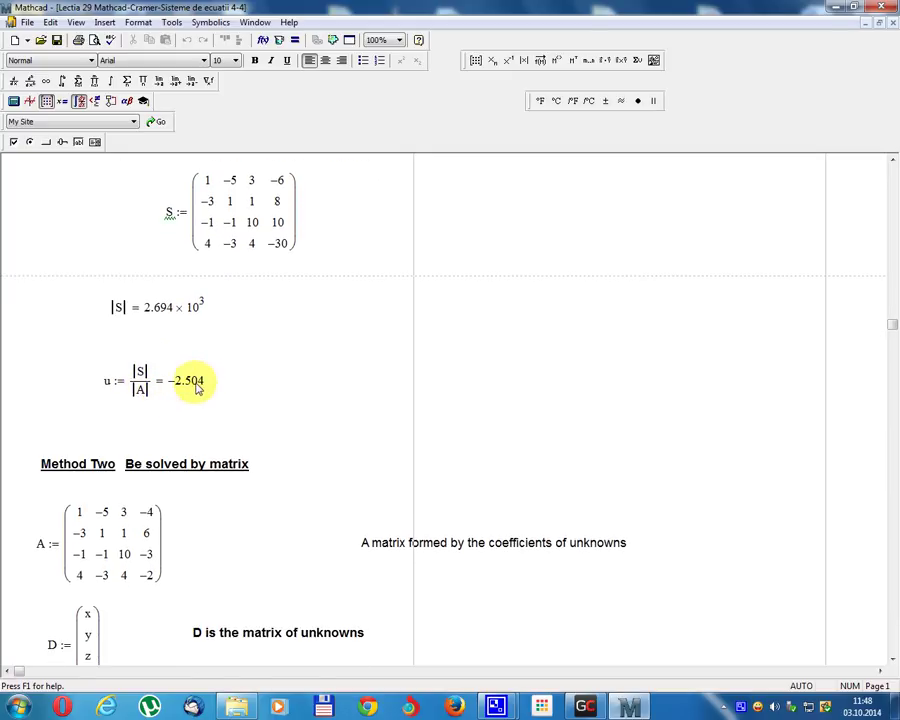
scroll(208, 388, down, 5)
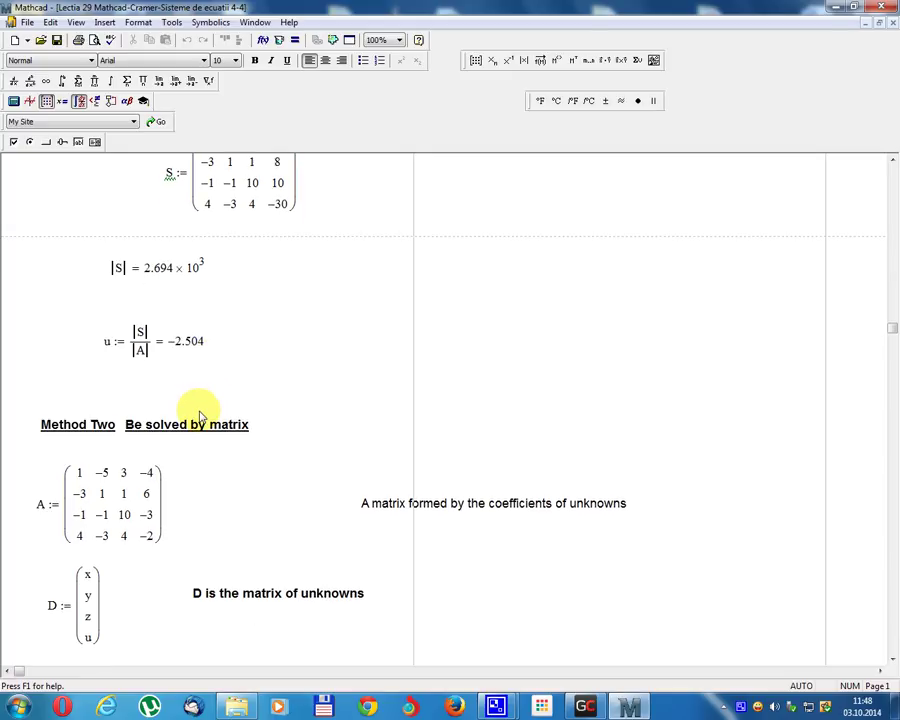
Scroll through matrix E and A⁻¹ to D = A⁻¹·E = (−7.262, 1.558, −0.322, −2.504).
scroll(208, 425, down, 5)
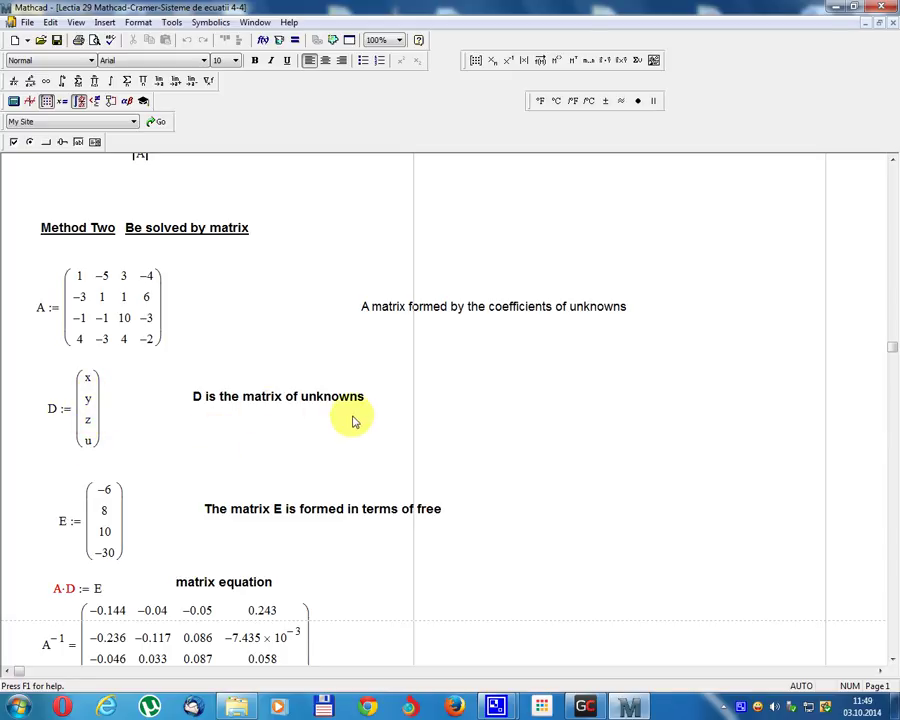
scroll(352, 421, down, 3)
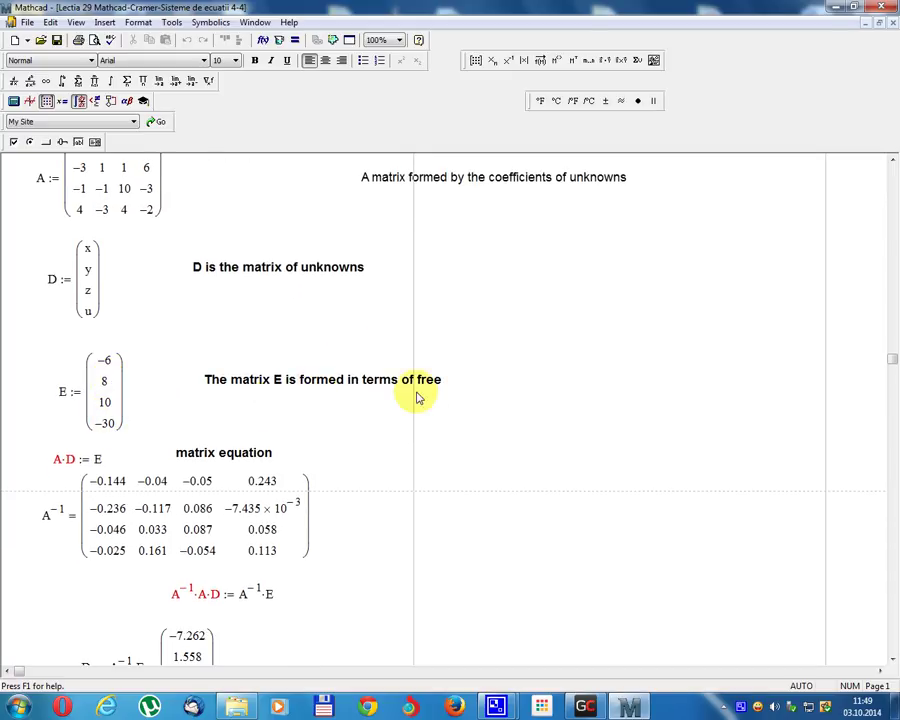
scroll(418, 397, down, 2)
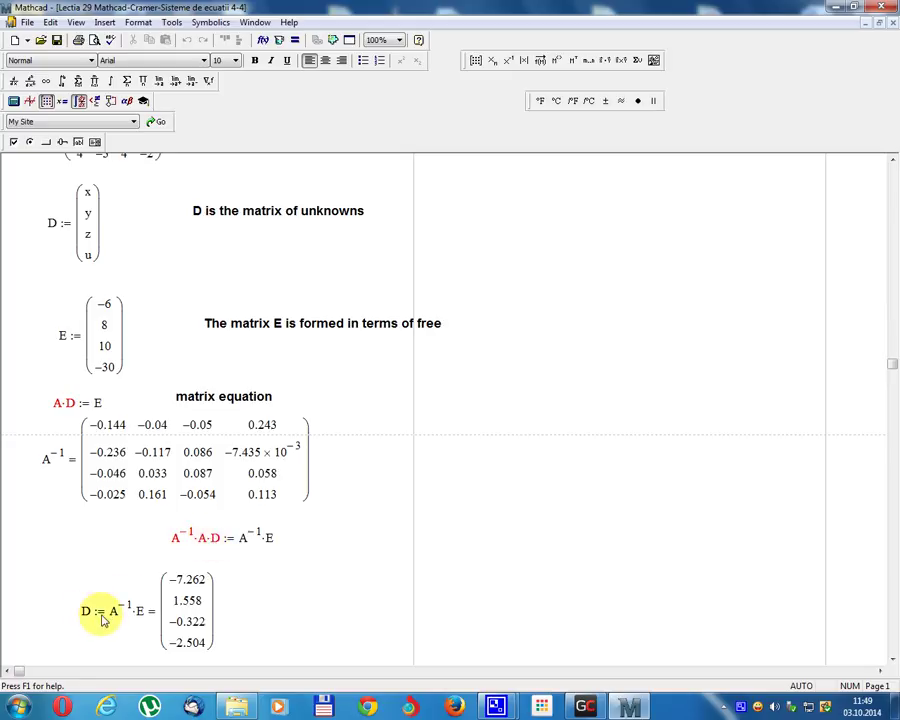
Scroll to the final solution x=−7.262, y=1.558, z=−0.322, u=−2.504 and Example 2's equations.
scroll(236, 566, down, 3)
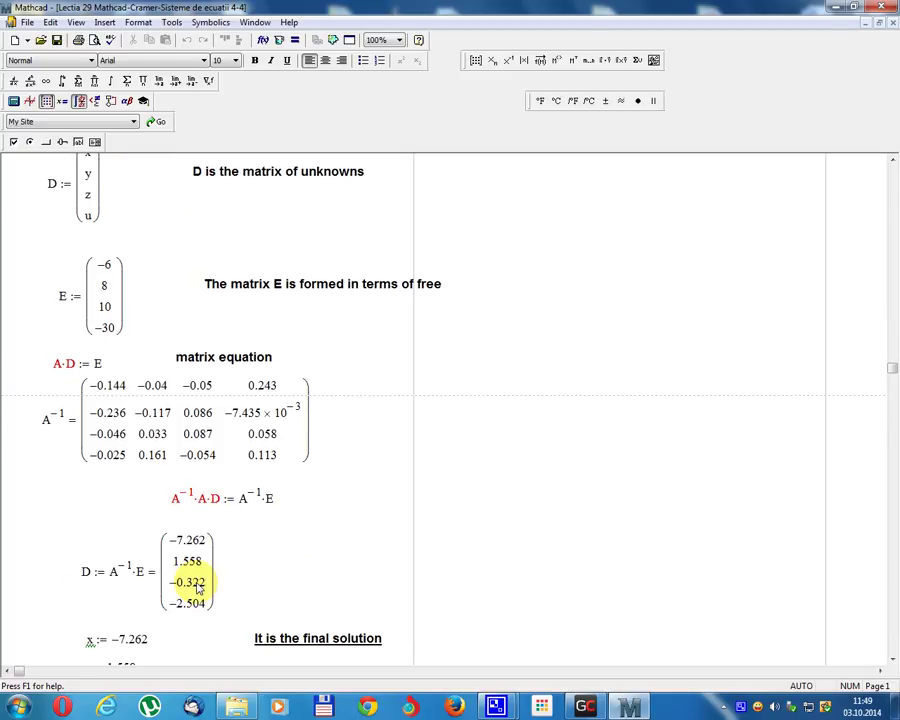
scroll(168, 490, down, 1)
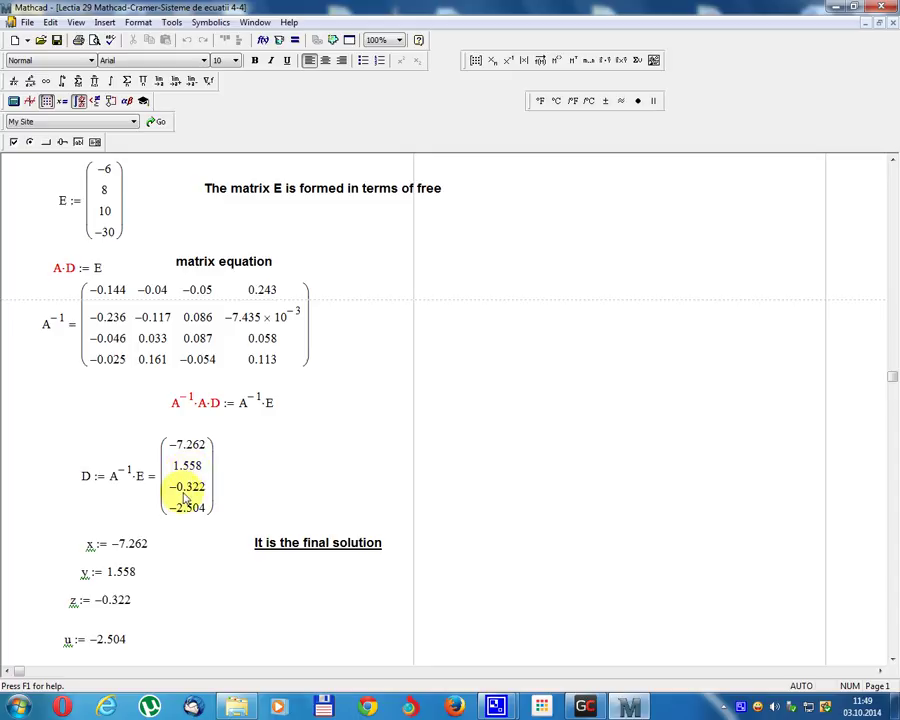
scroll(185, 518, down, 1)
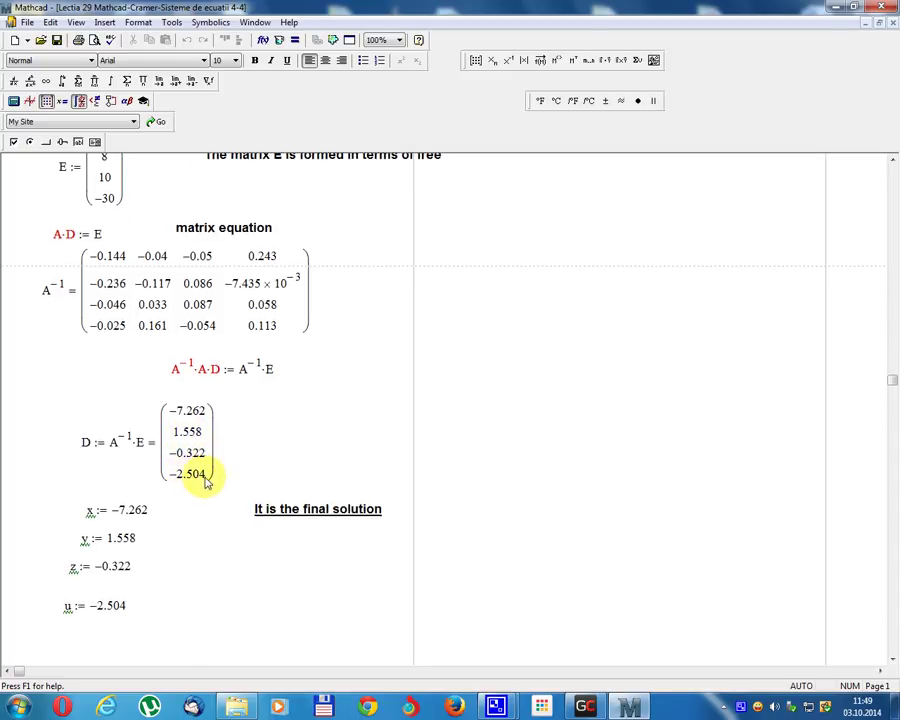
scroll(205, 483, down, 3)
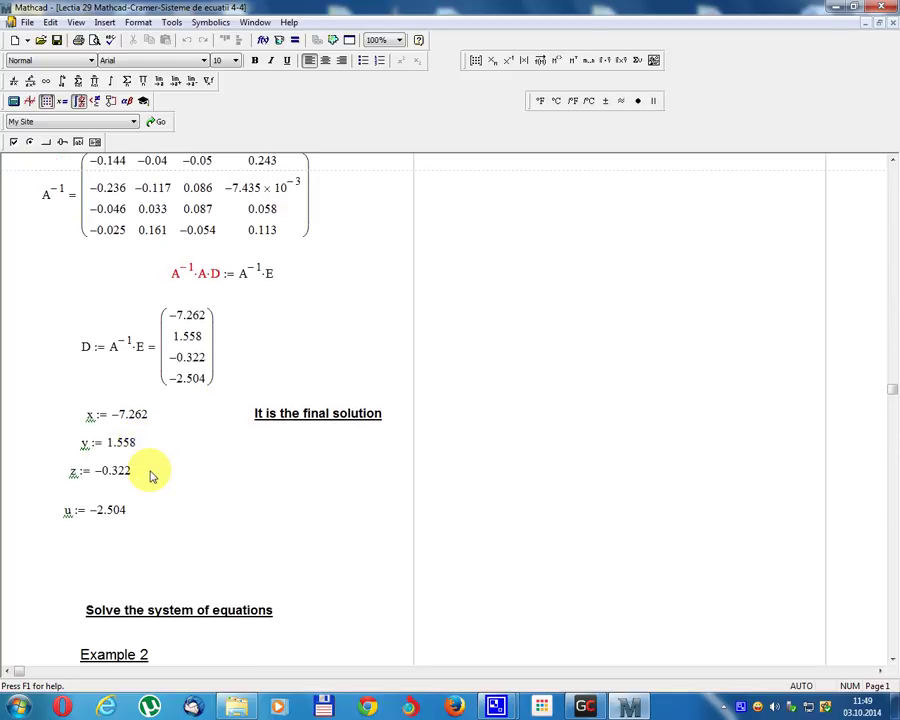
scroll(150, 470, down, 1)
scroll(200, 432, down, 1)
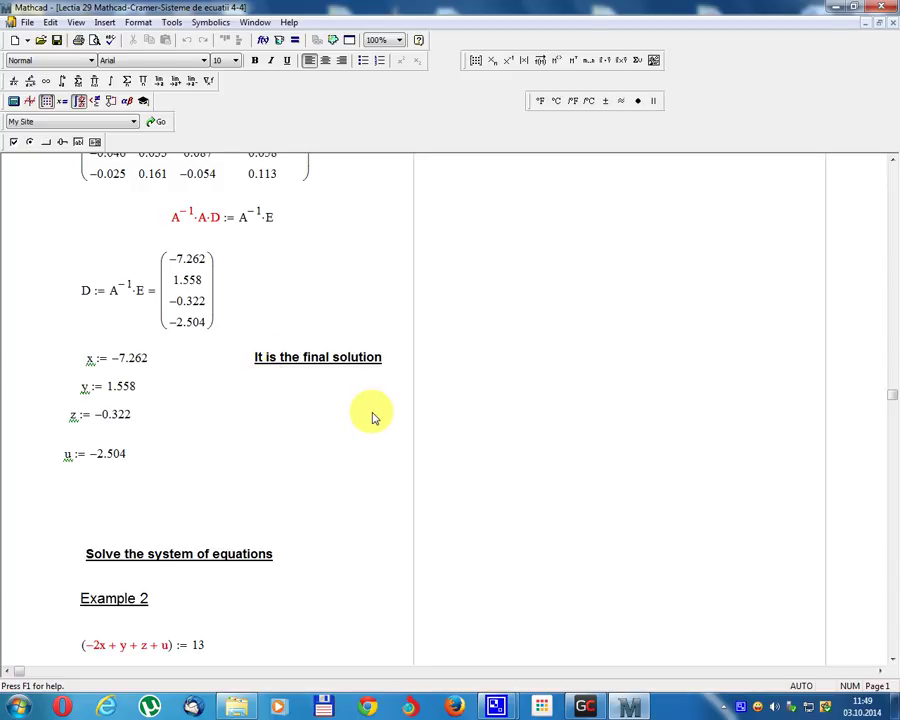
scroll(376, 407, down, 1)
scroll(330, 470, down, 6)
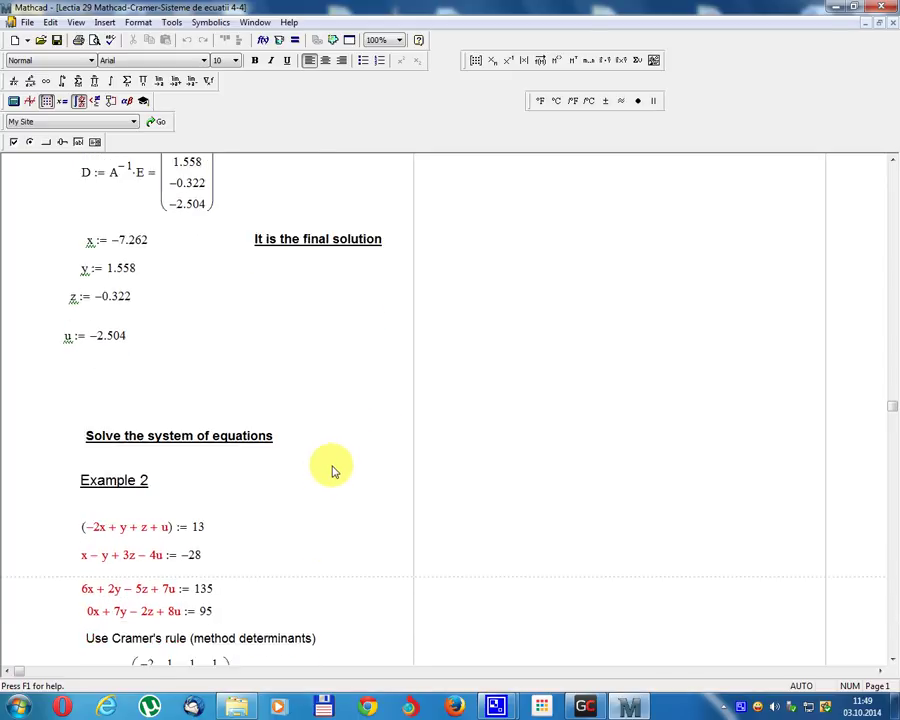
Scroll to Example 2's |A| = −178 and matrix B with free terms 13, −28, 135, 95.
scroll(338, 460, down, 5)
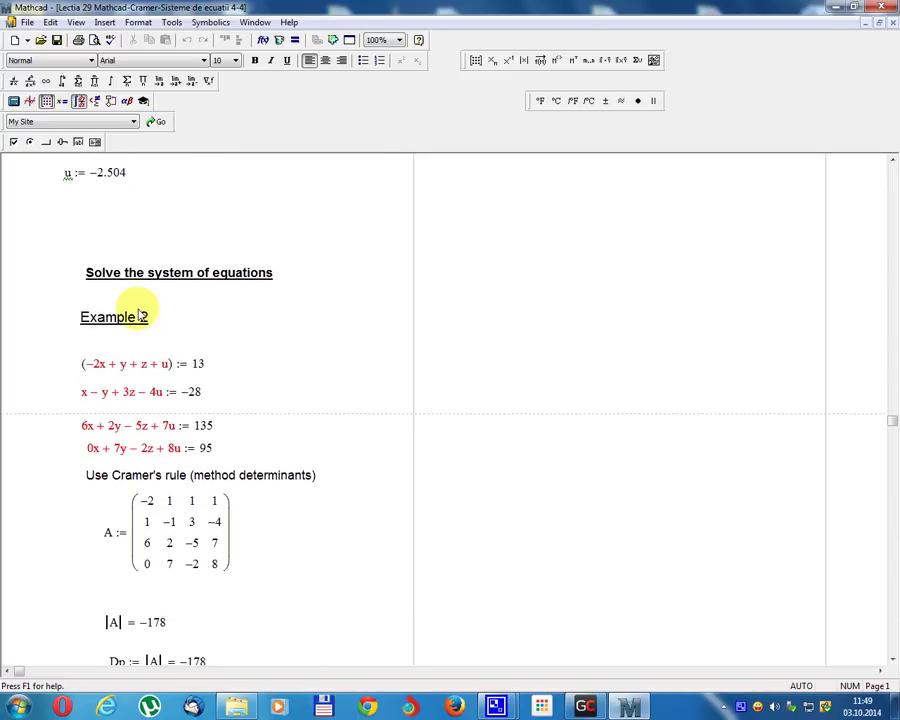
scroll(147, 362, down, 5)
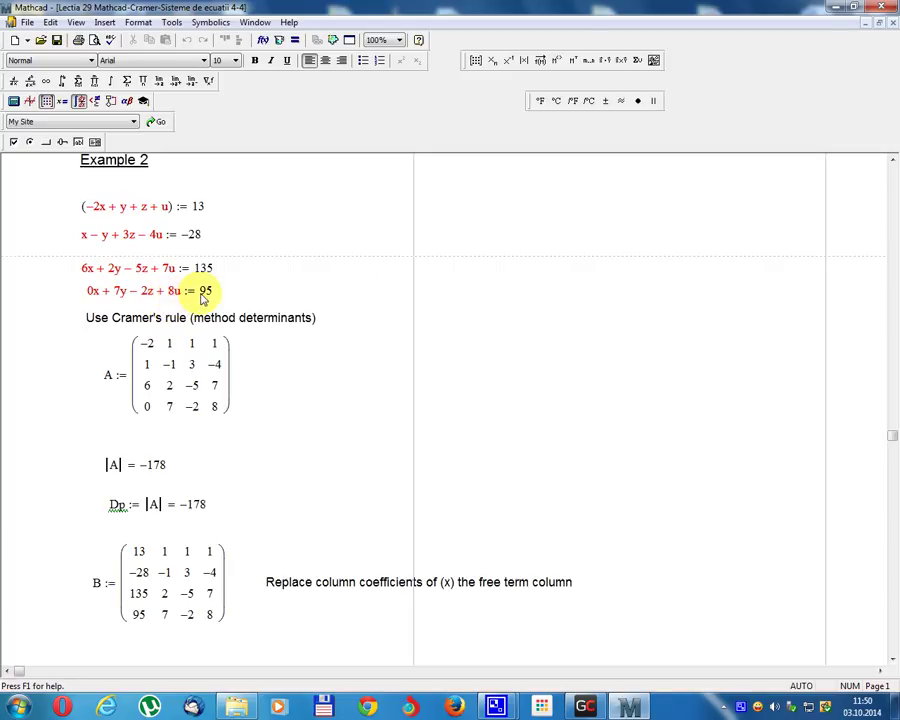
Scroll below matrix B to |B| = −1.933×10³ and x := |B|/|A| = 10.86.
scroll(230, 330, down, 2)
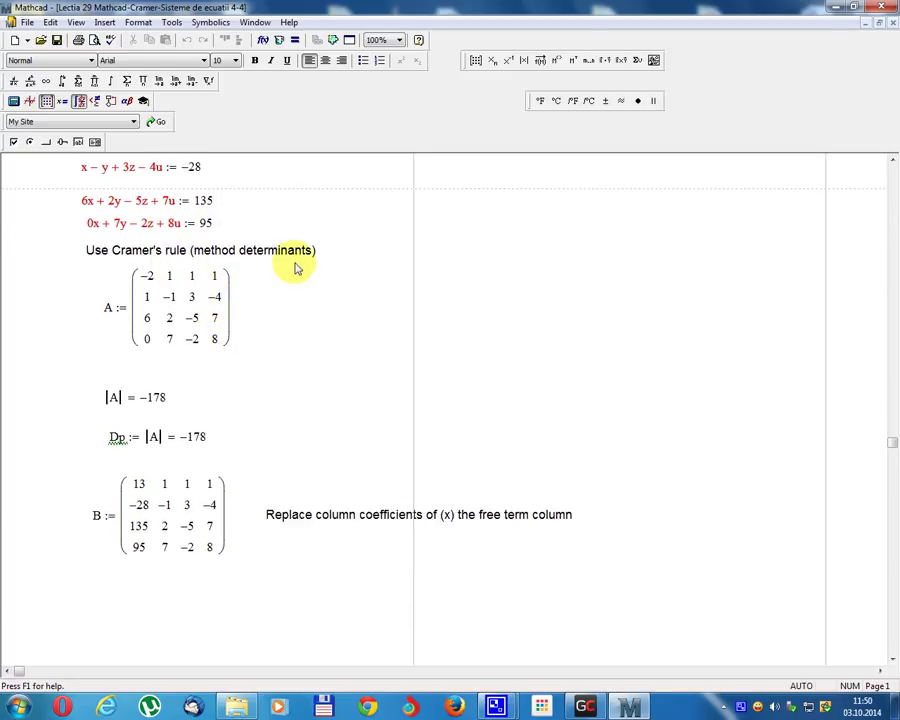
scroll(210, 310, down, 1)
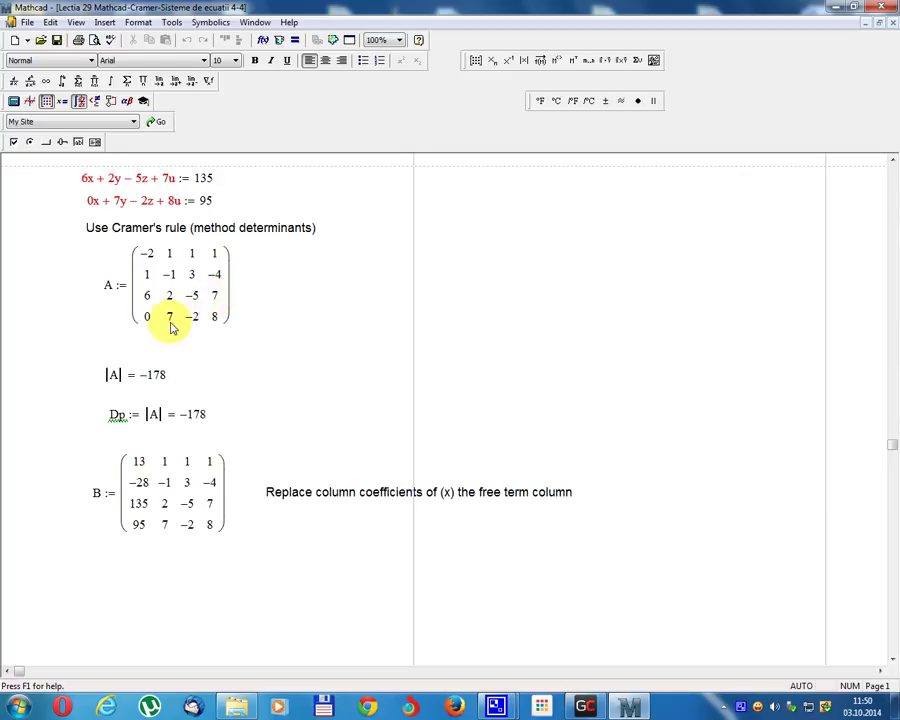
scroll(216, 320, down, 2)
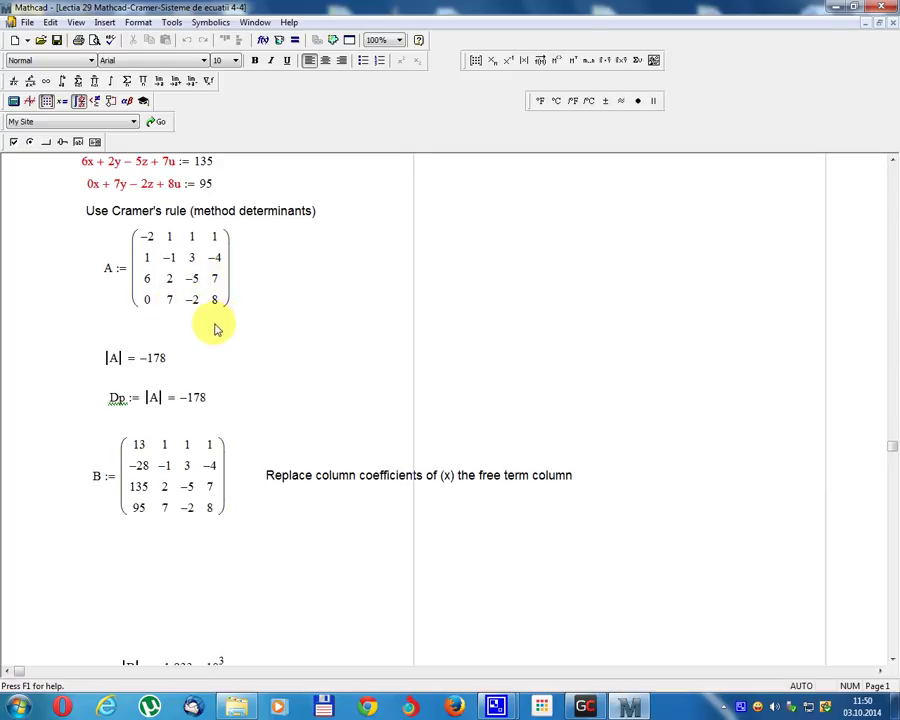
scroll(157, 352, down, 2)
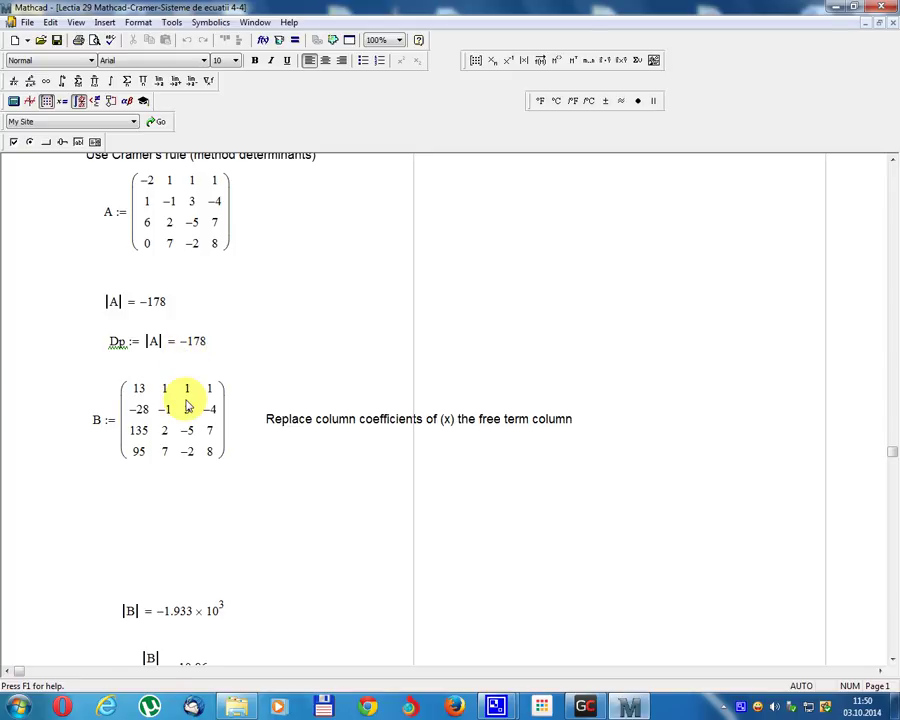
scroll(190, 390, down, 5)
scroll(192, 384, down, 1)
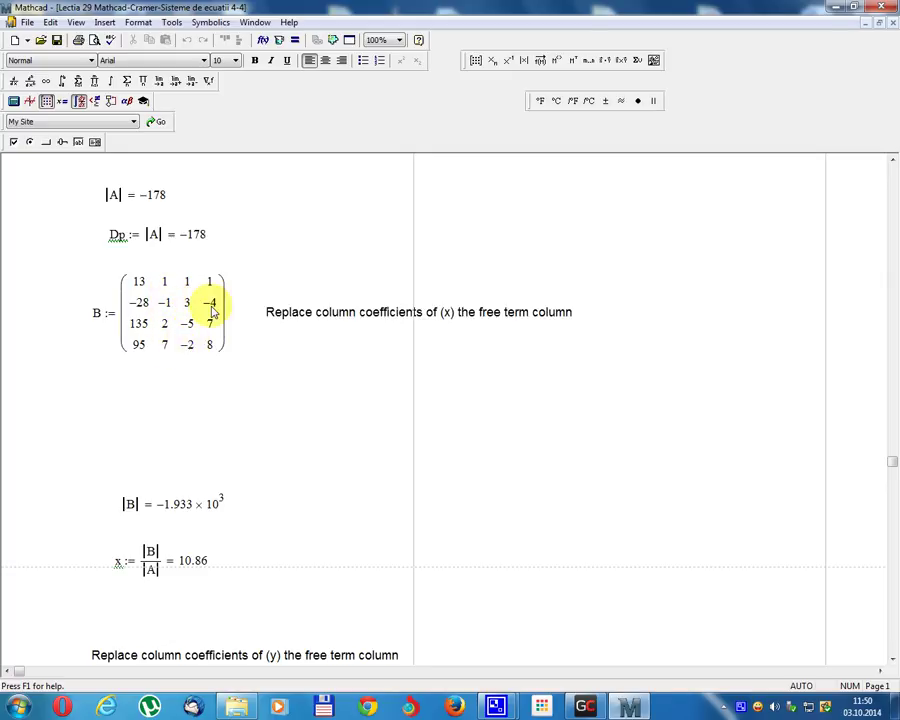
Scroll down to Example 2's matrix C with free terms 13, −28, 135, 95 in the y column.
scroll(152, 515, down, 2)
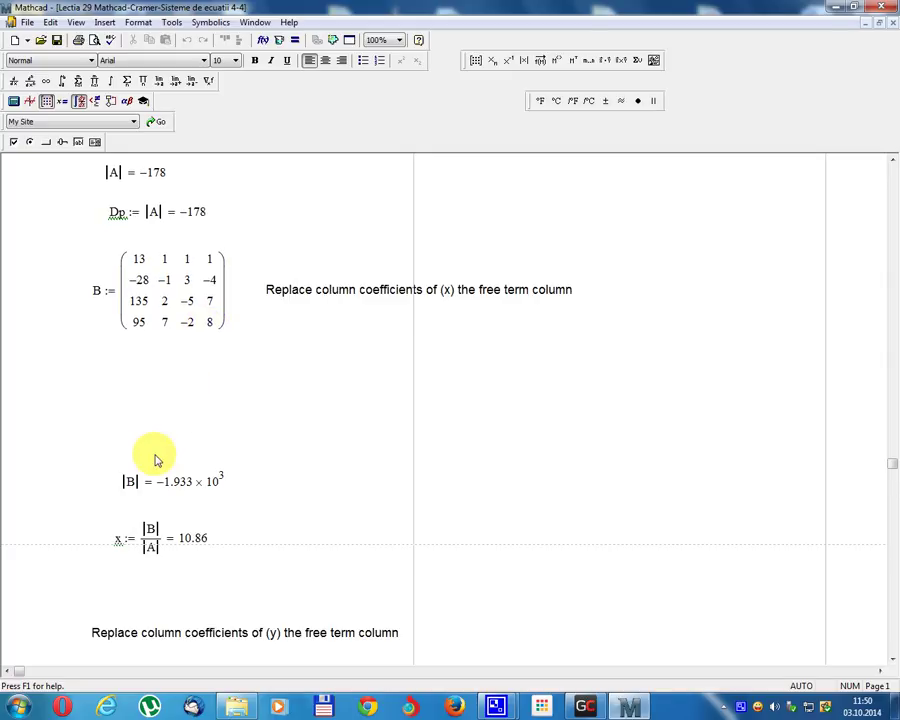
scroll(185, 435, down, 2)
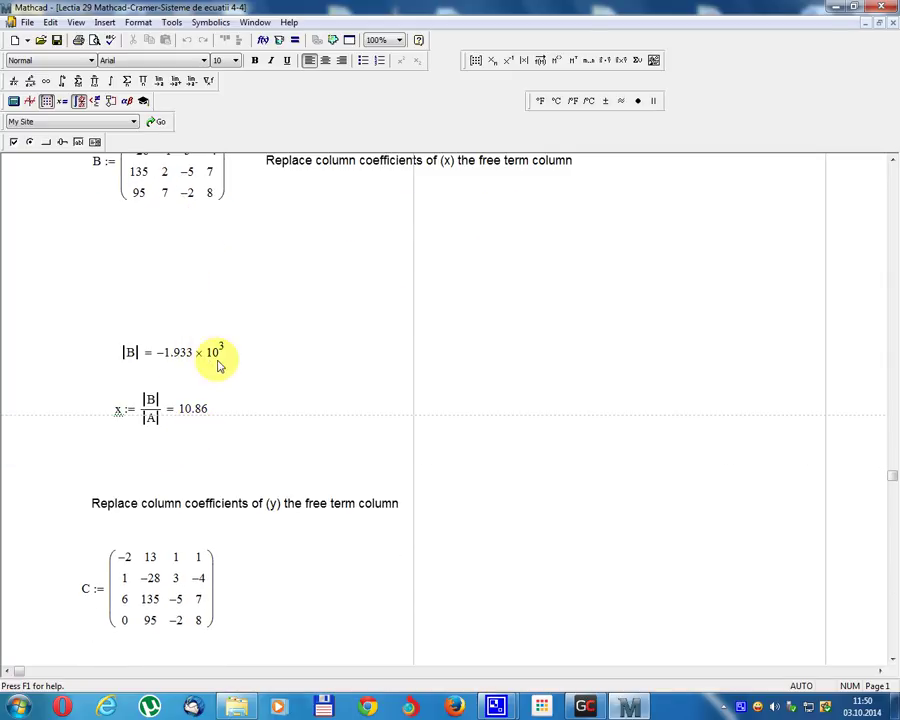
scroll(117, 442, down, 2)
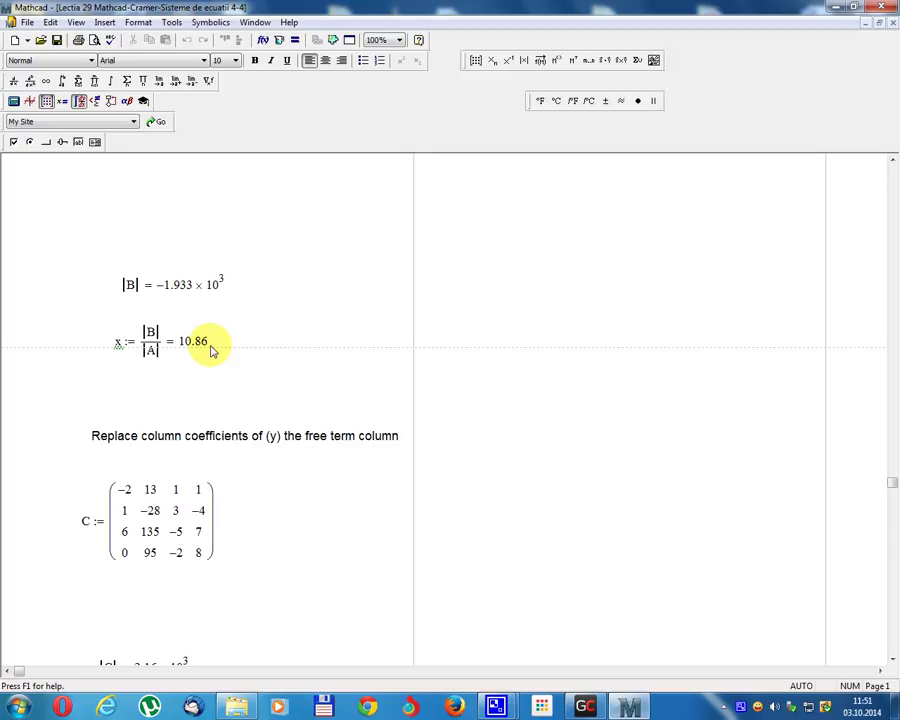
scroll(204, 400, down, 4)
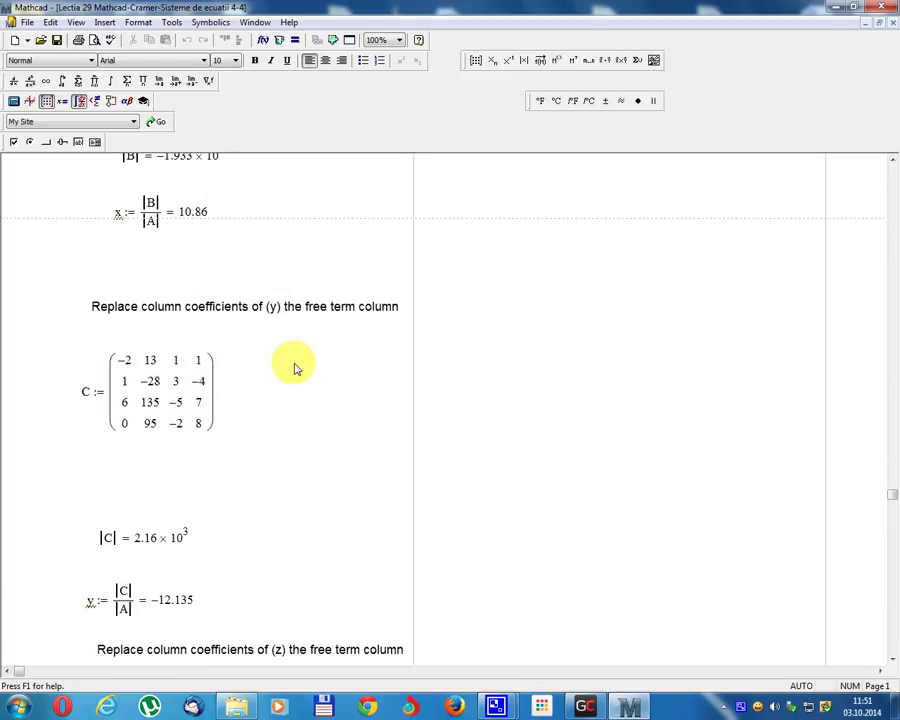
Scroll past |C| = 2.16×10³ and y = −12.135 down to matrix T for z.
scroll(296, 385, down, 1)
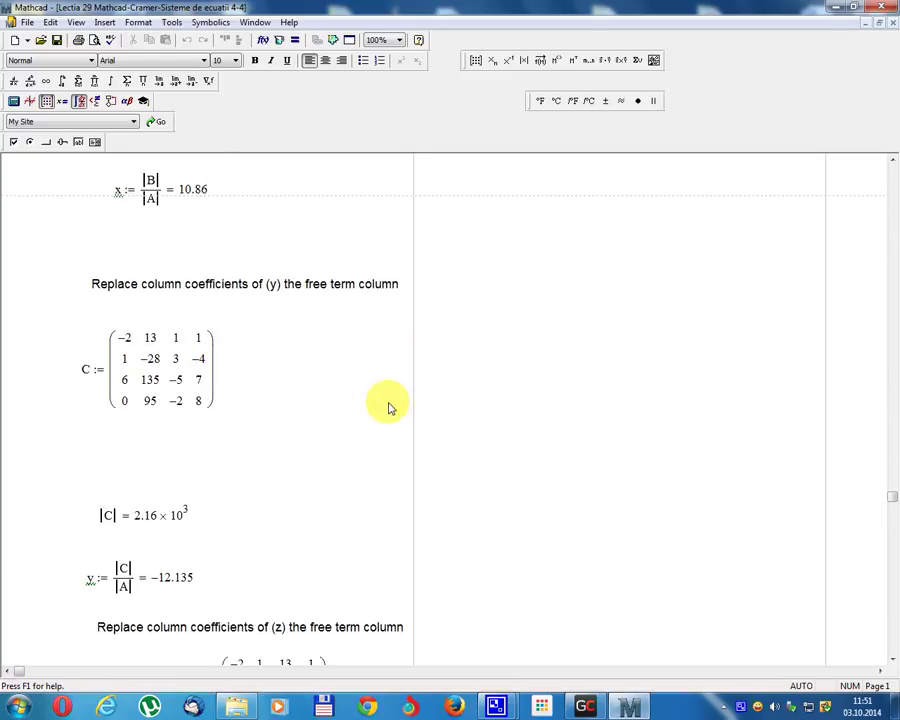
scroll(340, 412, down, 2)
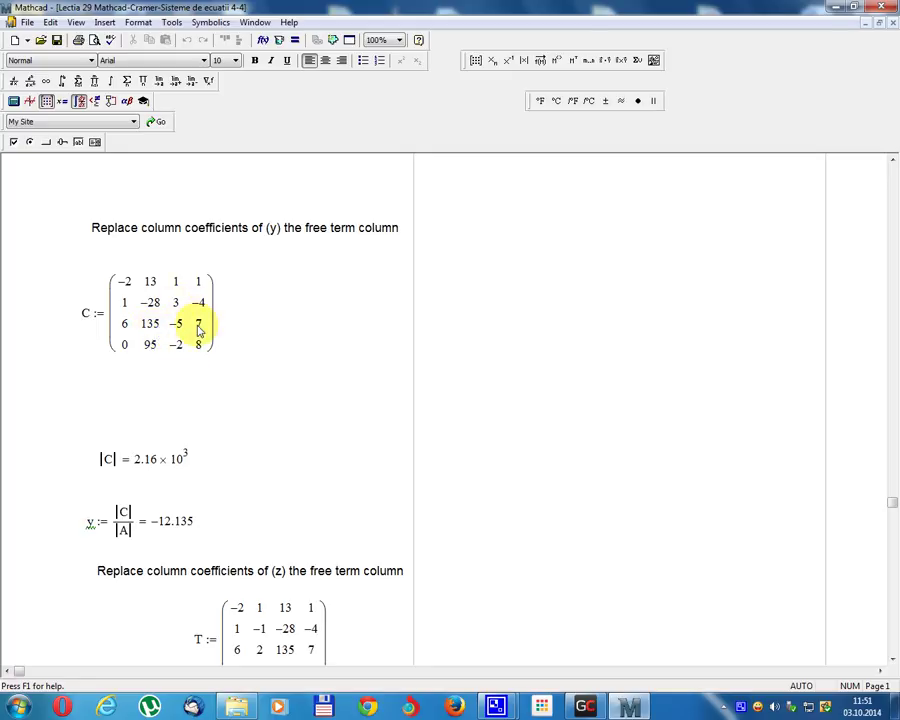
scroll(122, 505, down, 2)
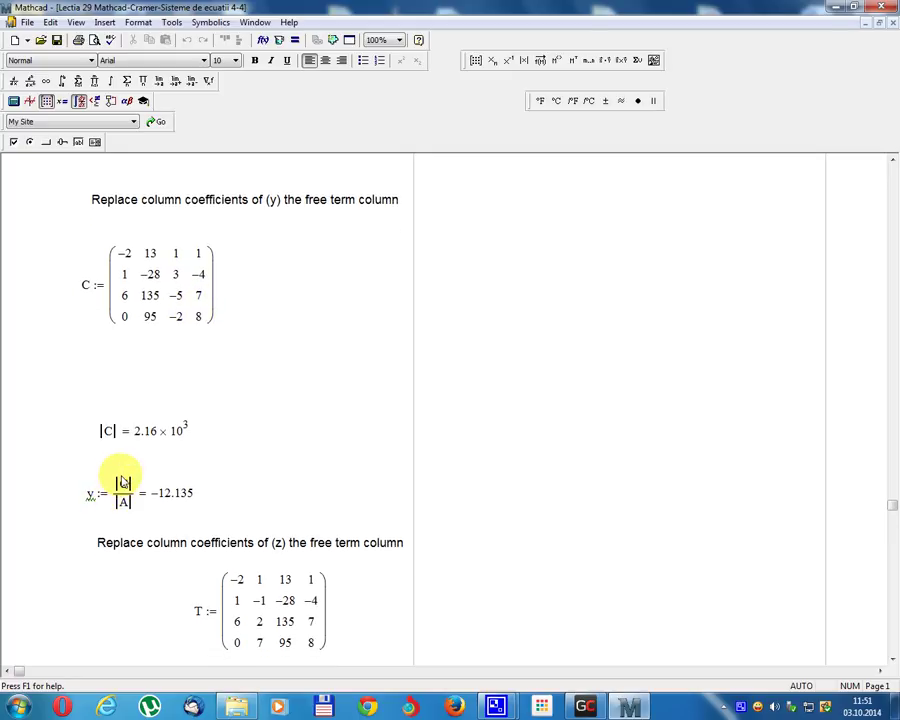
scroll(140, 445, down, 1)
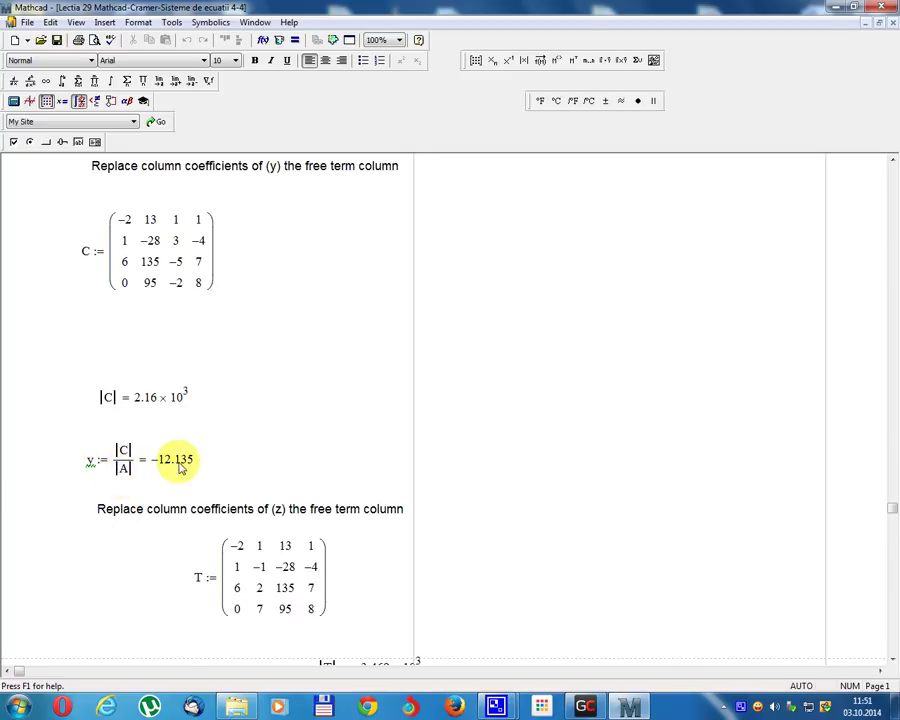
scroll(188, 452, down, 3)
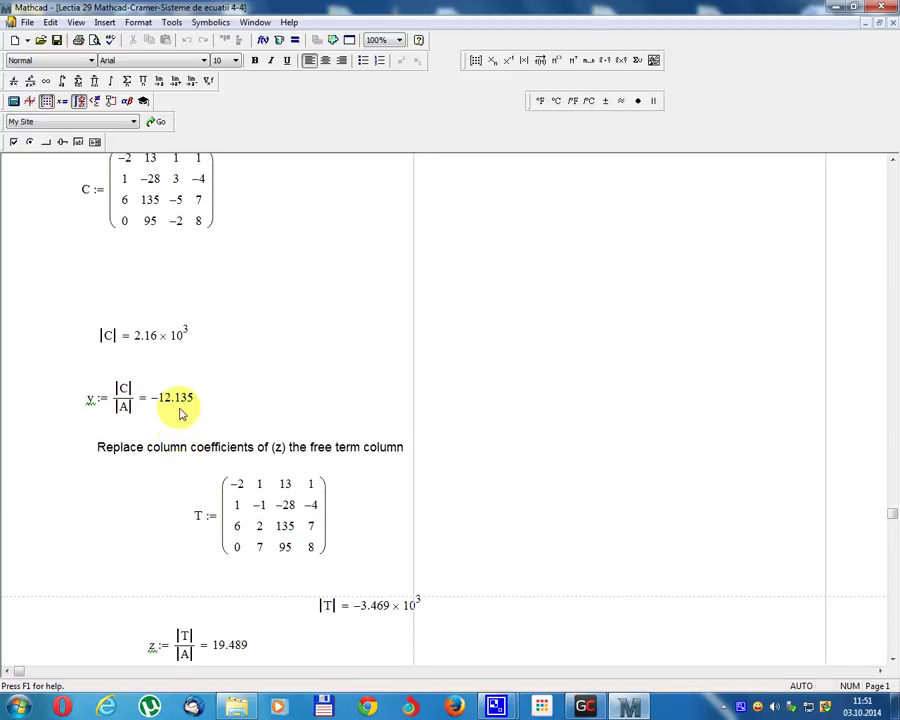
Scroll to |T| = −3.469×10³, z = 19.489 and matrix S with |S| = −4.871×10³.
scroll(190, 453, down, 5)
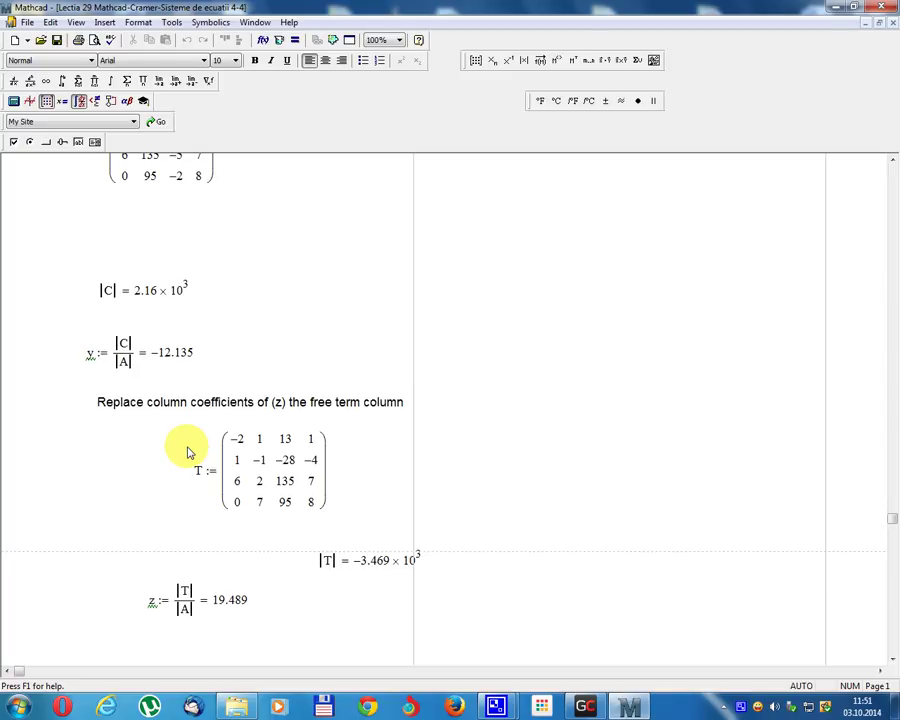
scroll(188, 453, down, 2)
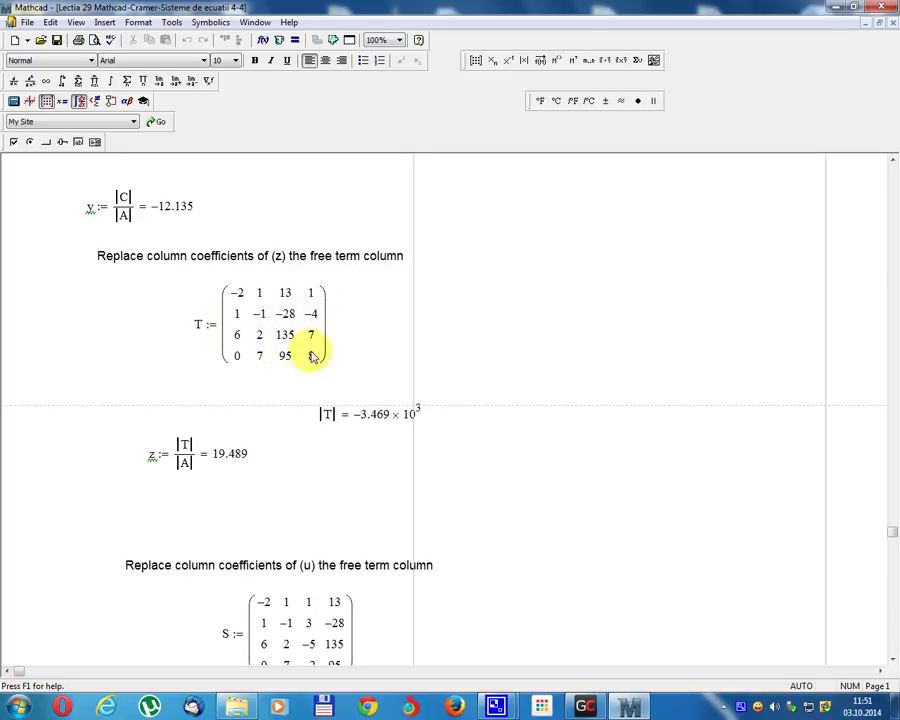
scroll(313, 356, down, 3)
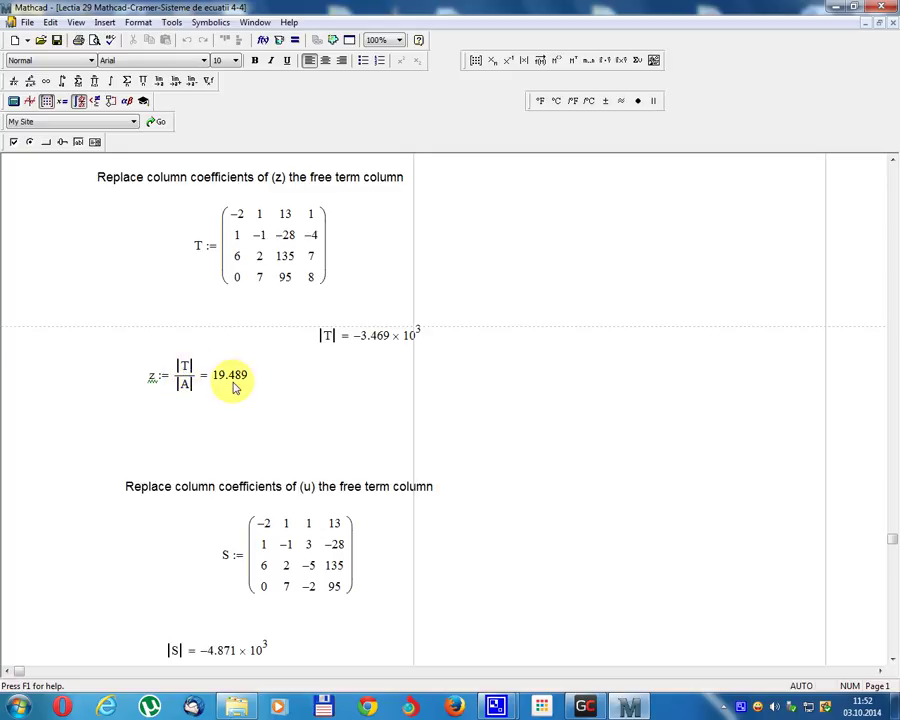
scroll(243, 375, down, 2)
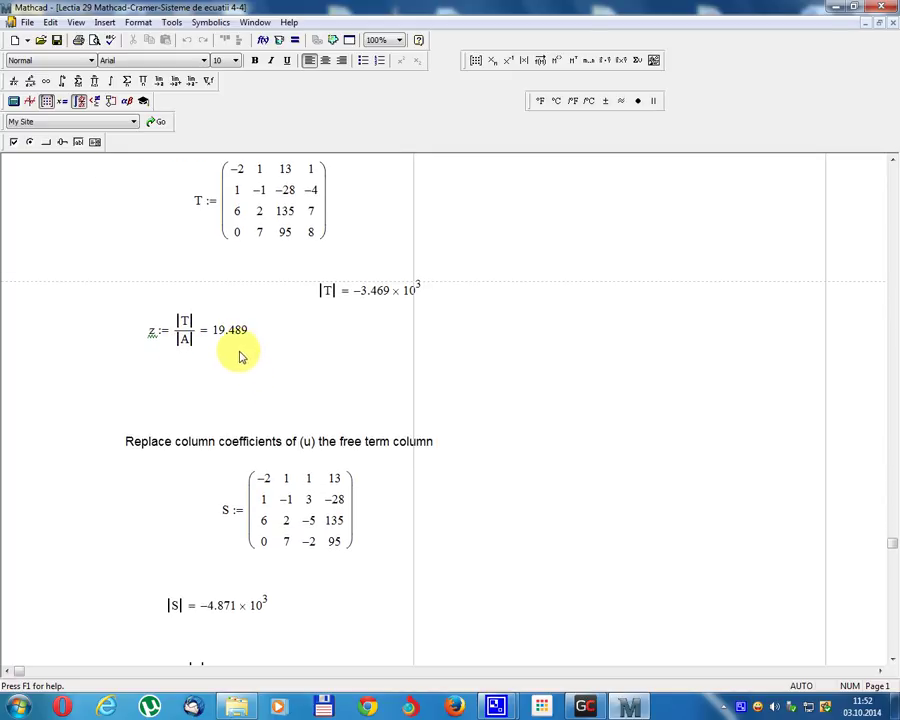
Scroll past u = 27.365 into Method Two showing matrices A, D, E and A⁻¹.
scroll(281, 382, down, 3)
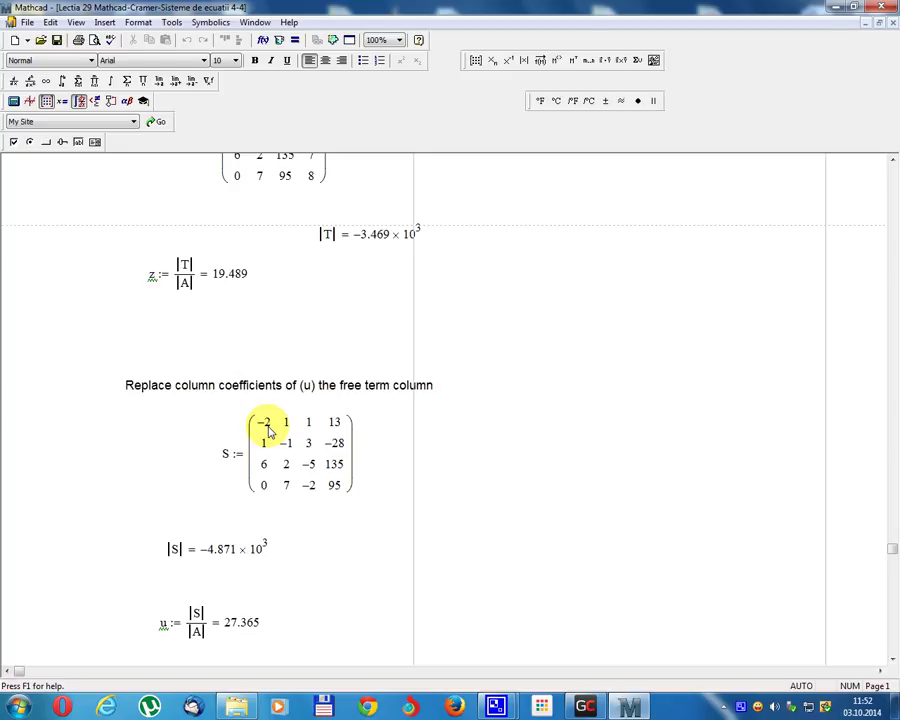
scroll(262, 424, down, 4)
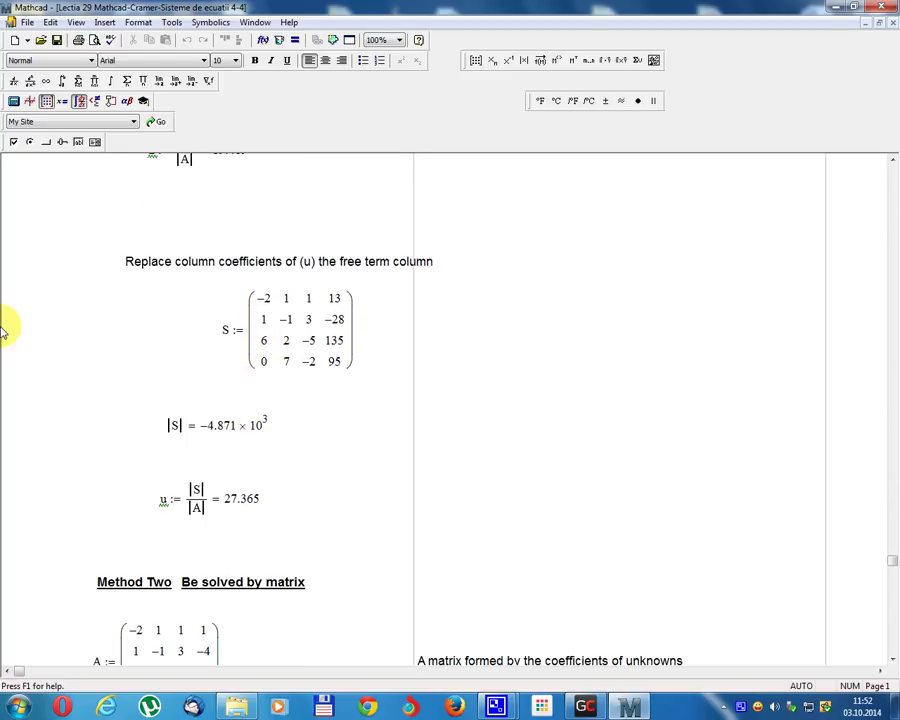
scroll(534, 331, down, 2)
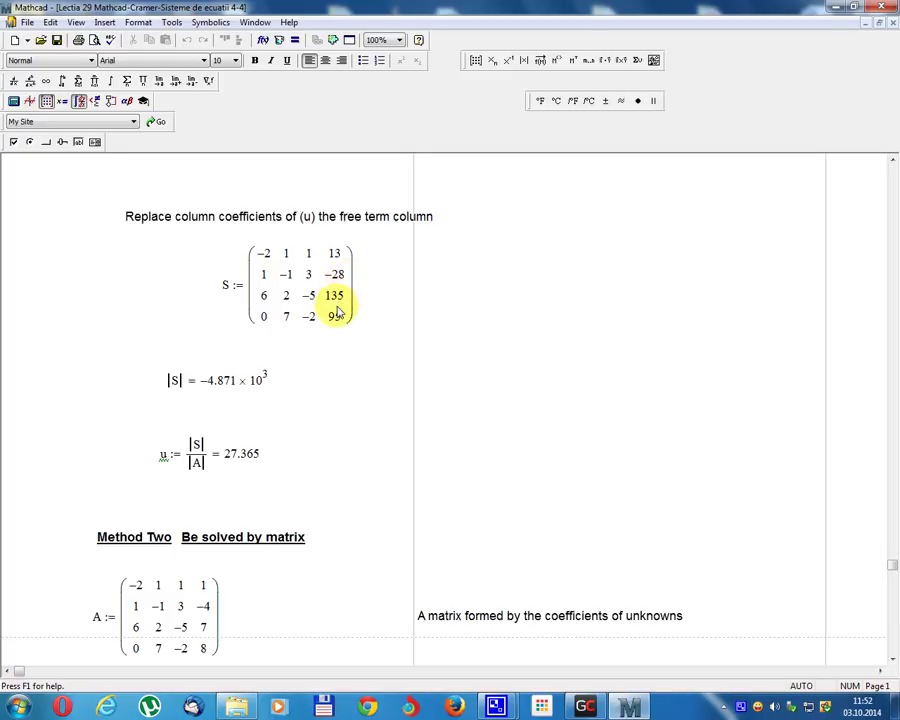
scroll(170, 390, down, 2)
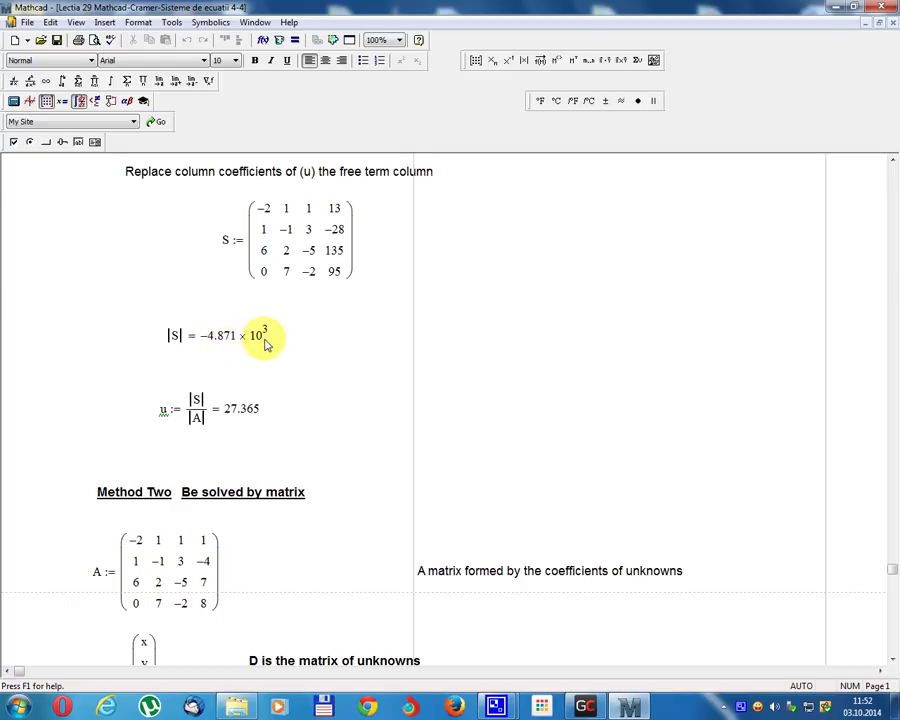
scroll(190, 398, down, 1)
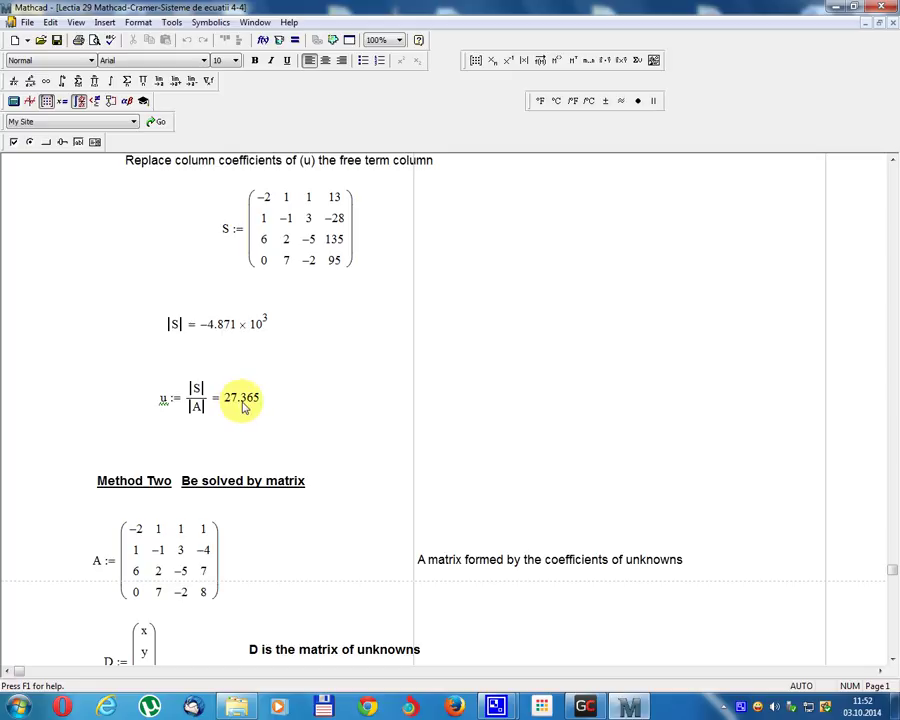
scroll(242, 405, down, 3)
scroll(283, 408, down, 4)
scroll(283, 408, down, 3)
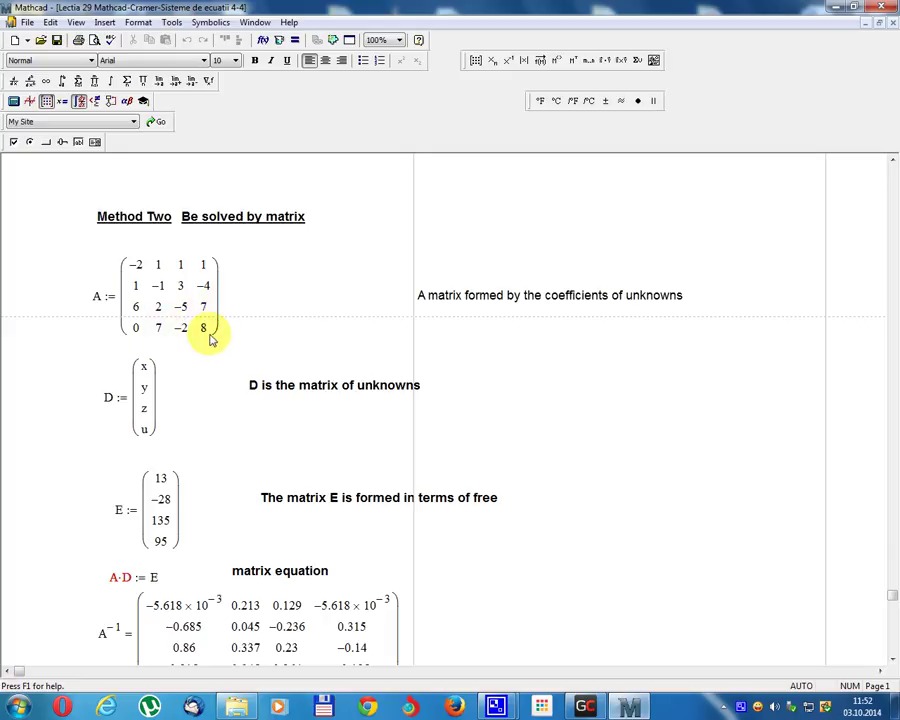
Scroll to D = A⁻¹·E giving 10.86, −12.135, 19.489, 27.365.
scroll(520, 350, down, 3)
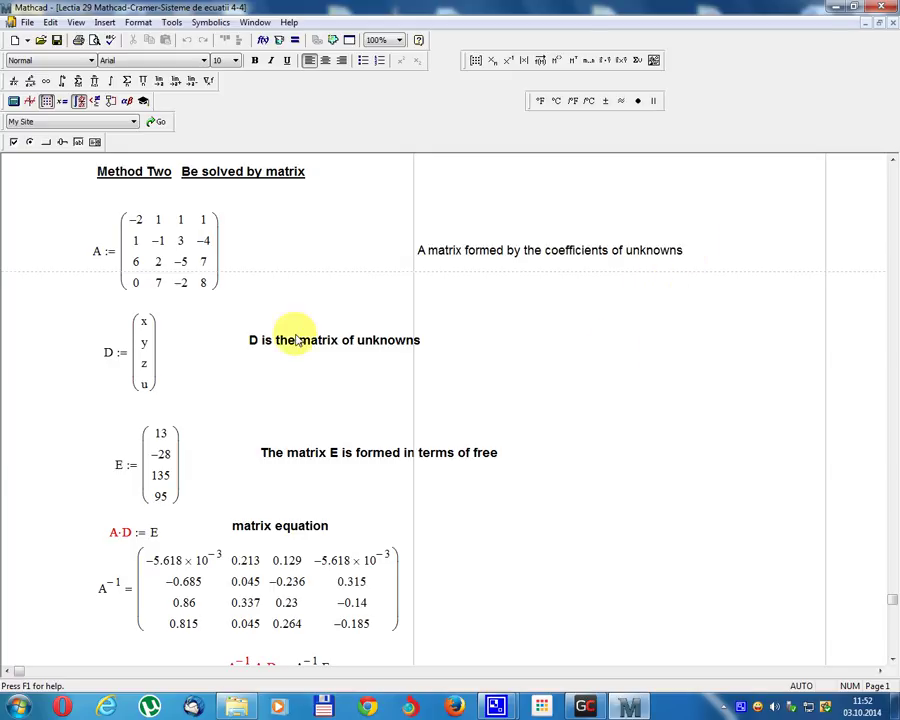
scroll(279, 363, down, 1)
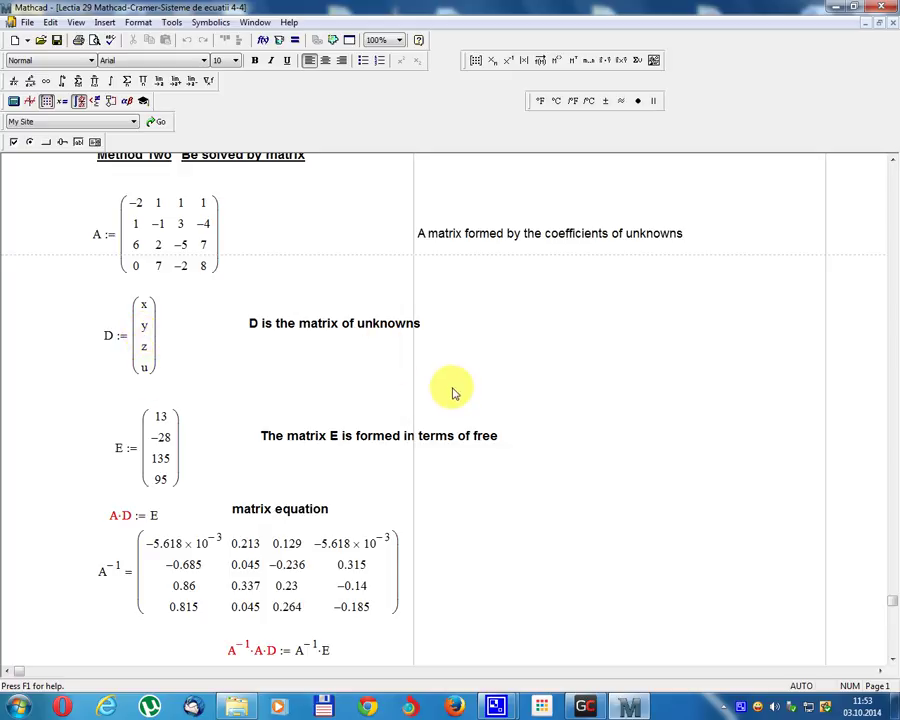
scroll(176, 404, down, 2)
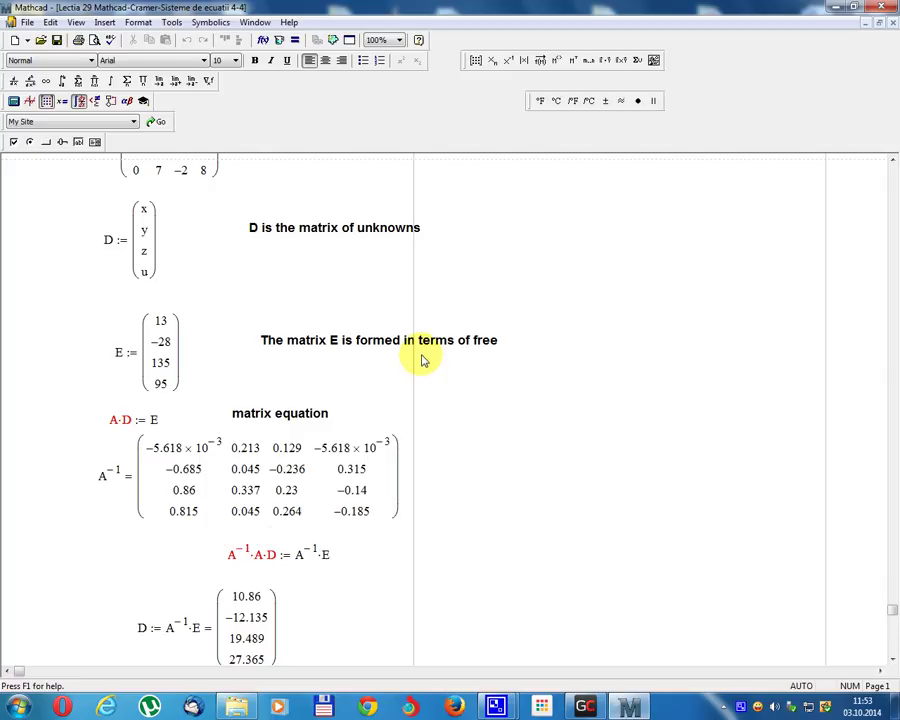
scroll(425, 360, down, 1)
scroll(370, 418, down, 1)
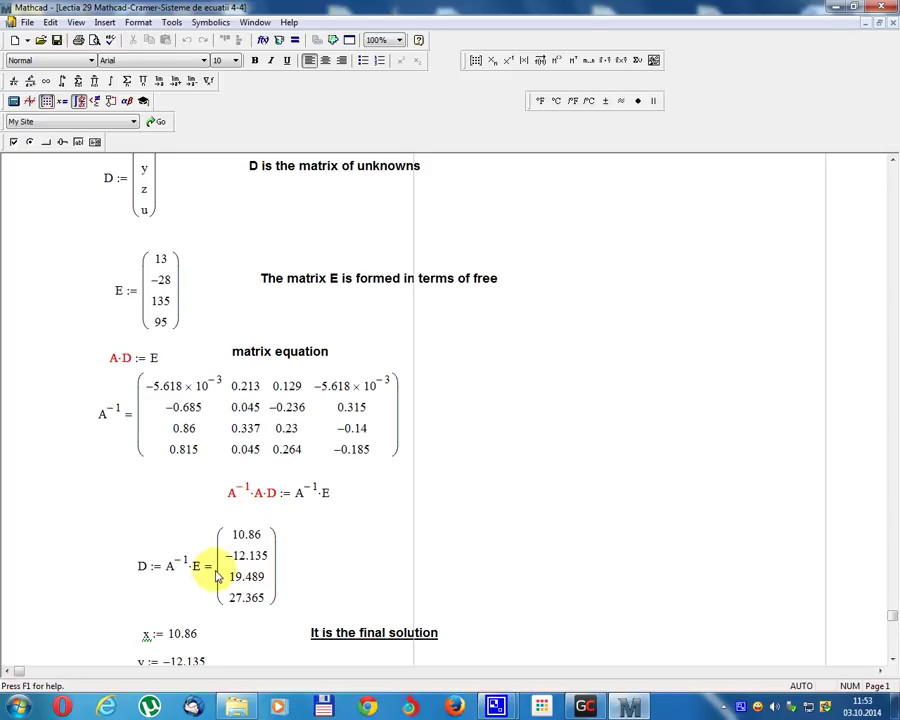
Scroll to the worksheet bottom showing x = 10.86, y = −12.135, z = 19.489, u = 27.365.
scroll(272, 564, down, 3)
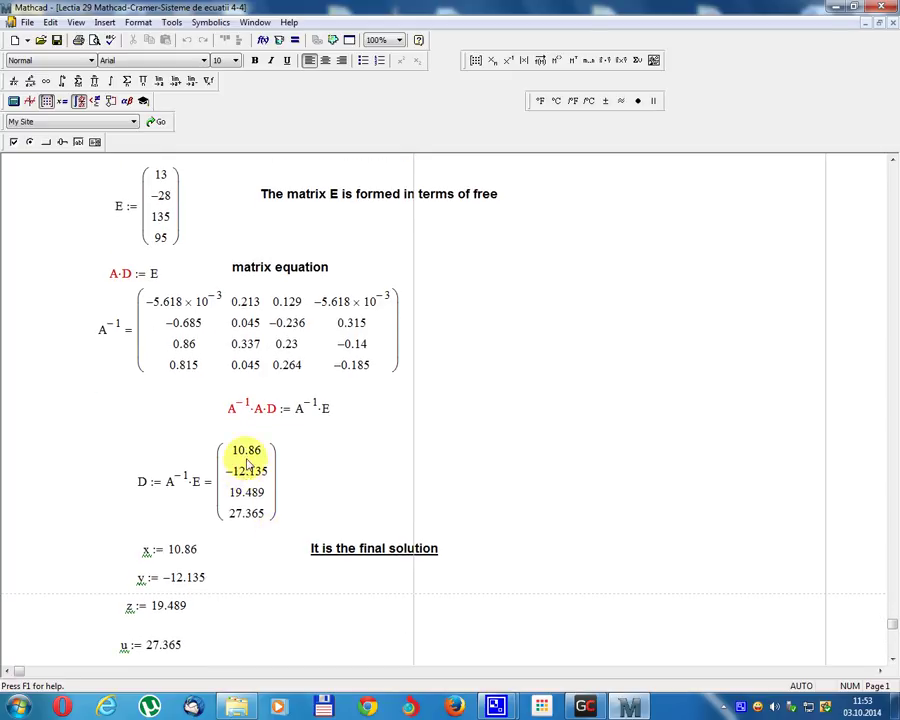
scroll(272, 460, down, 3)
scroll(255, 410, down, 1)
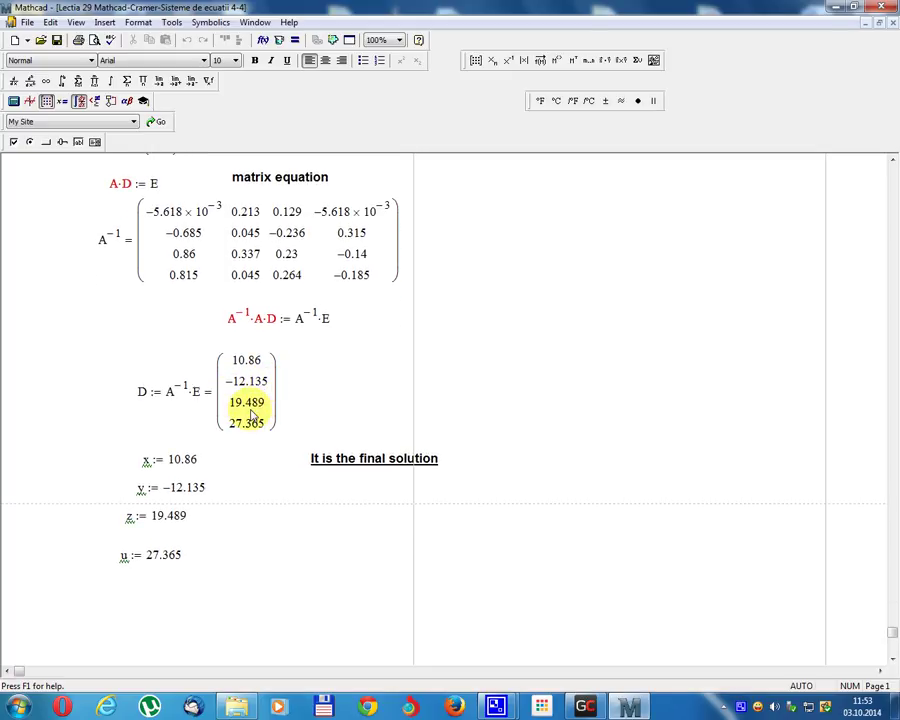
scroll(252, 380, down, 2)
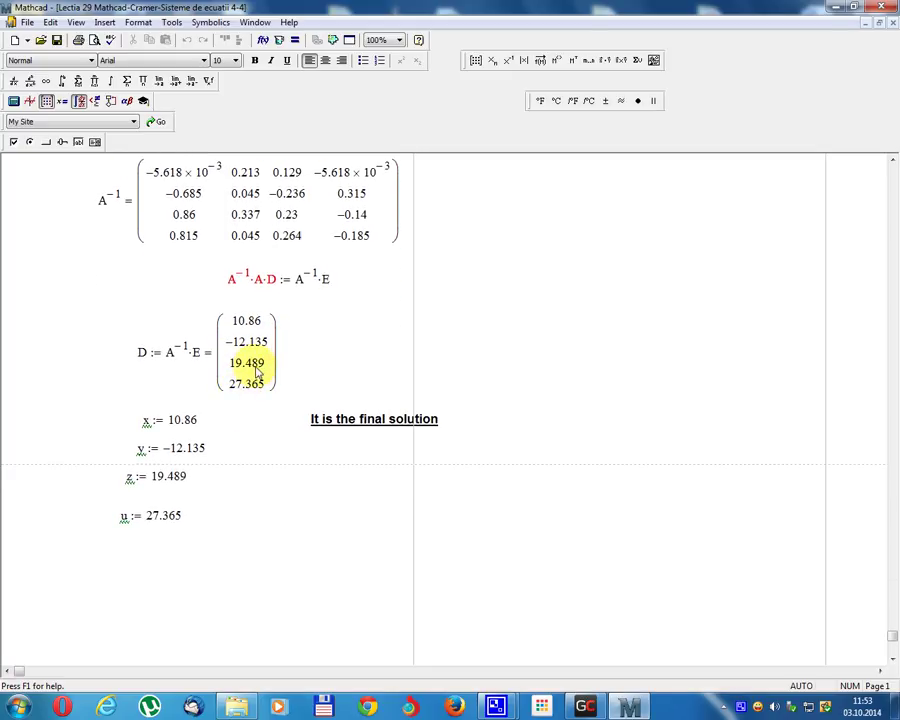
scroll(237, 392, down, 1)
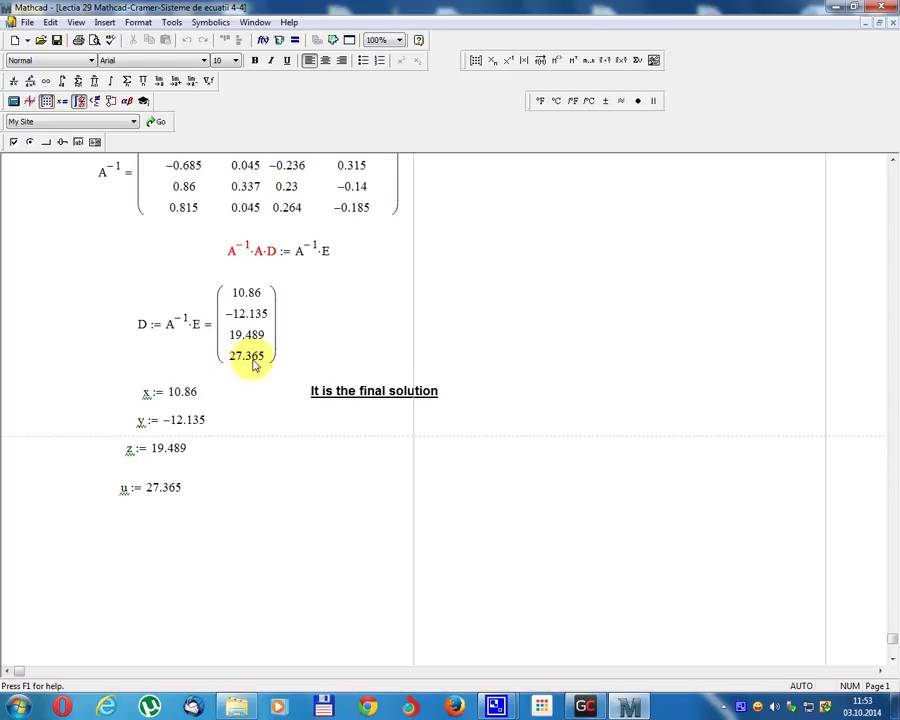
scroll(266, 366, down, 3)
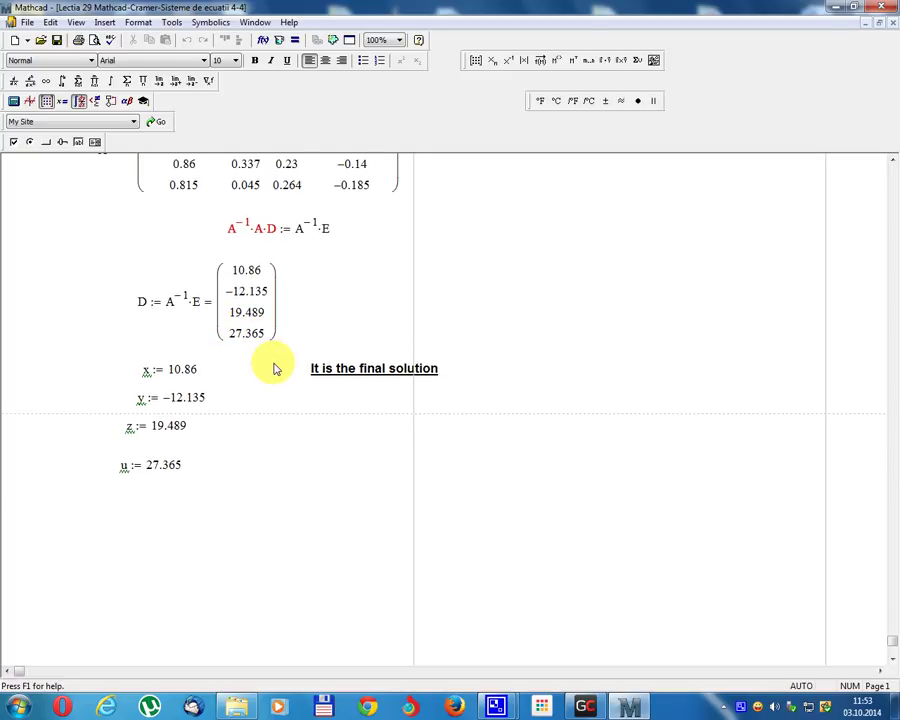